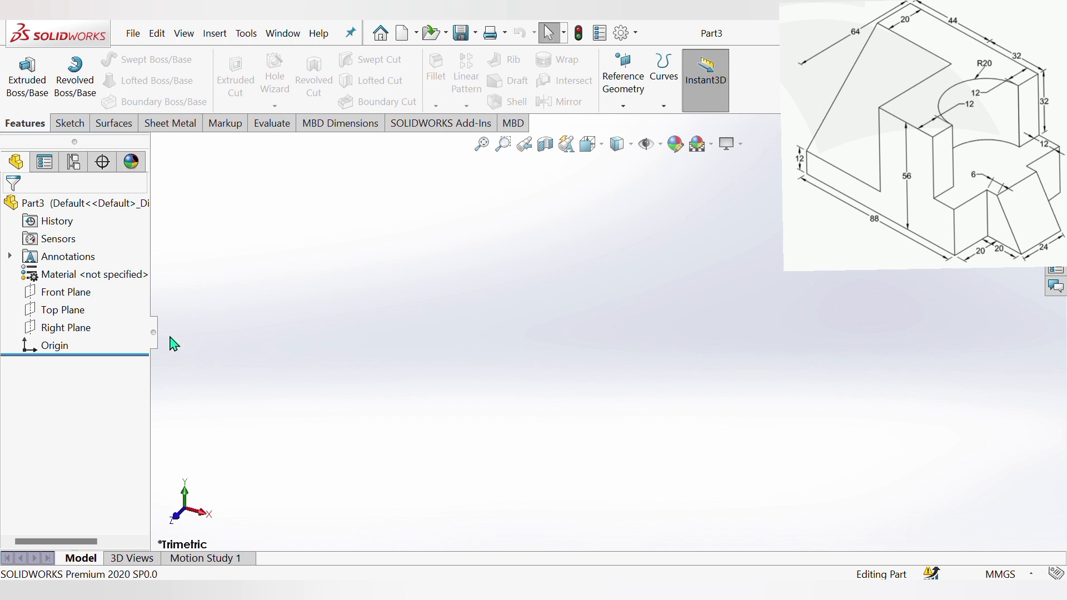
Step: Start a new sketch on the Front Plane
{"action": "left_click", "coordinate": [69, 309]}
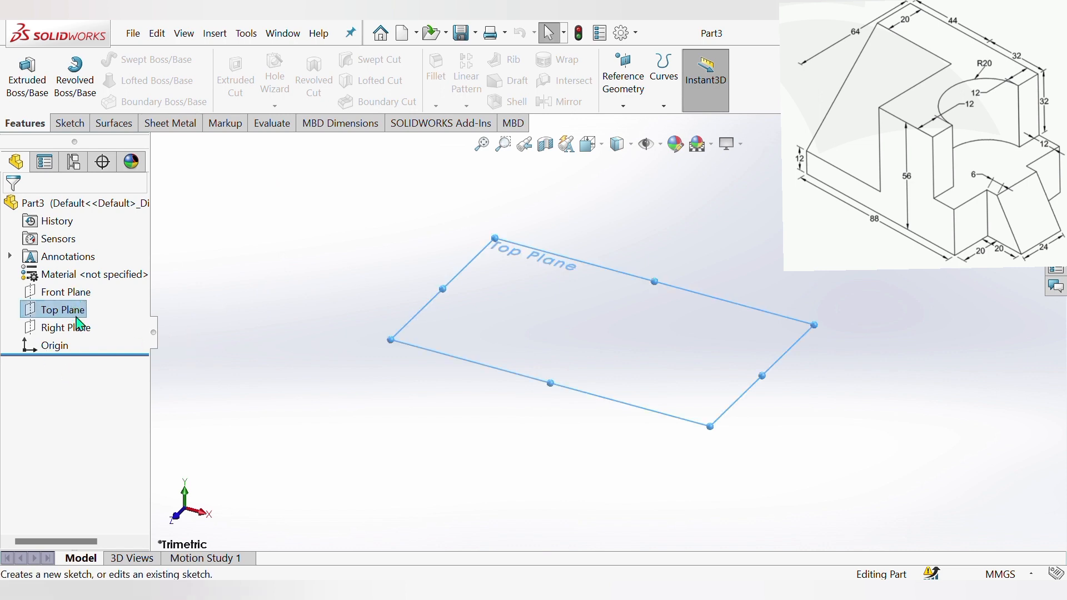
{"action": "left_click", "coordinate": [61, 292]}
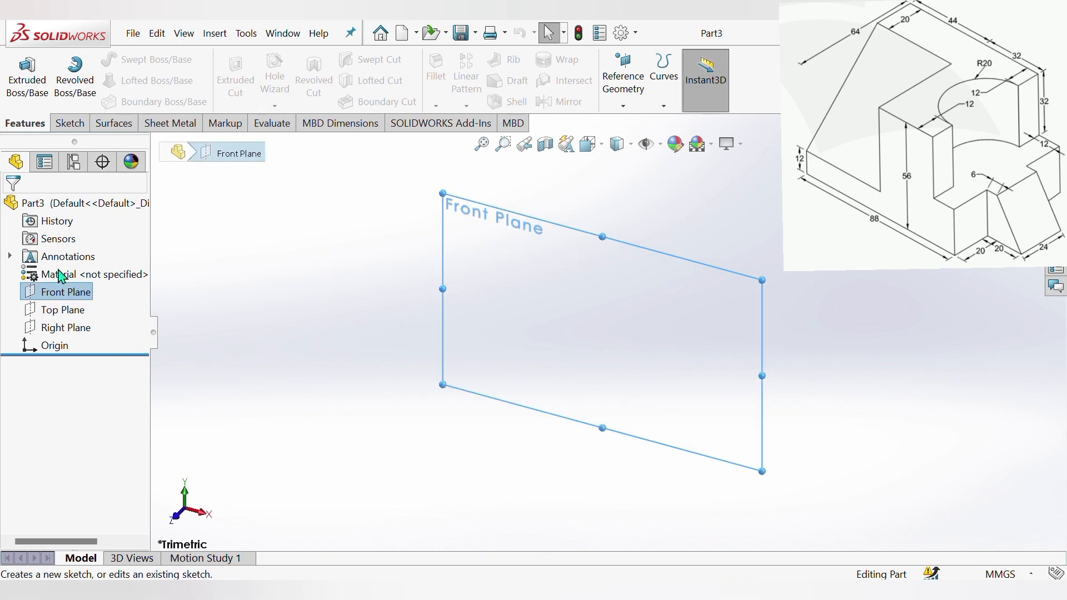
{"action": "left_click", "coordinate": [62, 276]}
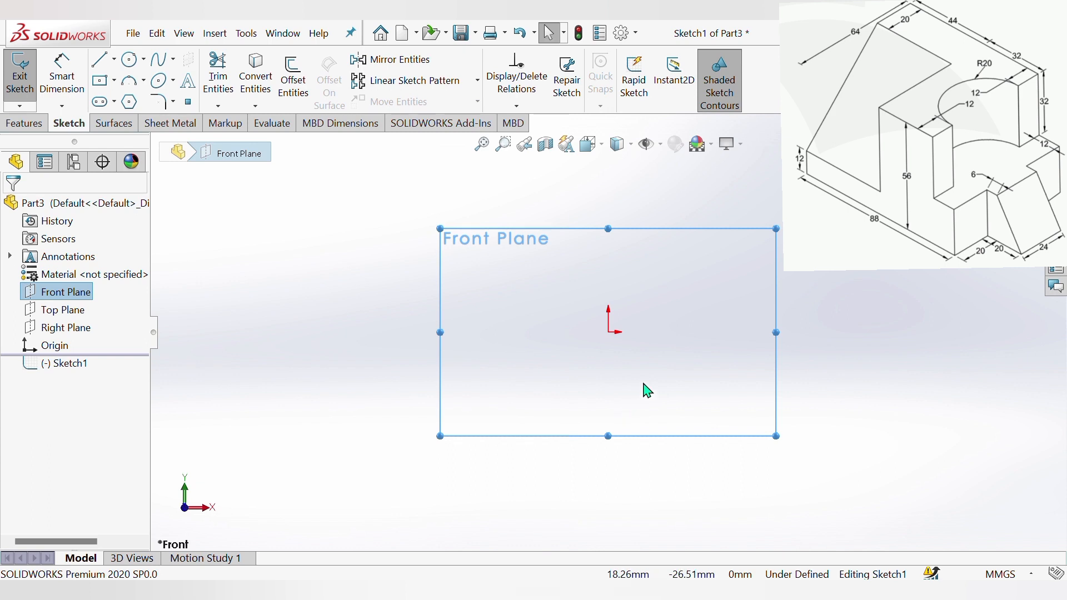
Step: Sketch a closed stepped line profile through the origin, about 185 mm wide, with a tall central block, a low left arm and a higher right step
{"action": "left_click", "coordinate": [101, 67]}
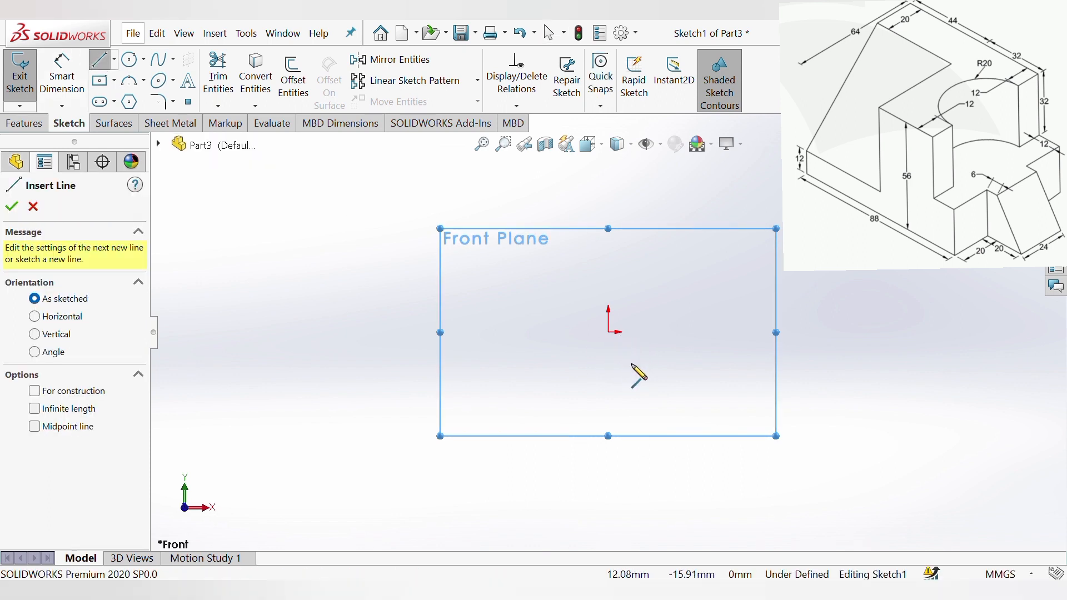
{"action": "scroll", "coordinate": [627, 352], "scroll_direction": "down", "scroll_amount": 1}
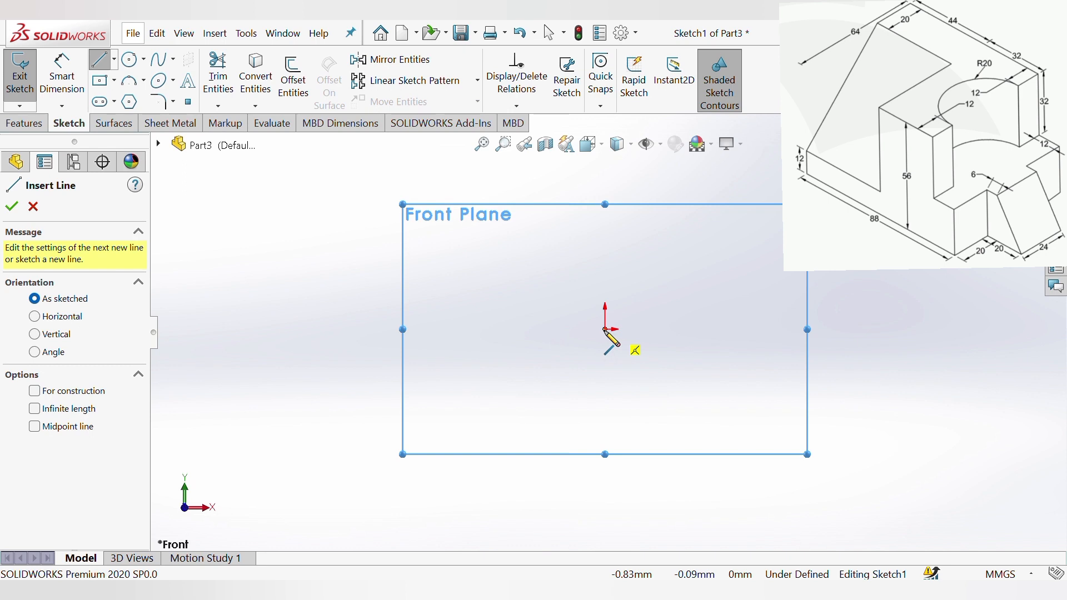
{"action": "left_click", "coordinate": [605, 329]}
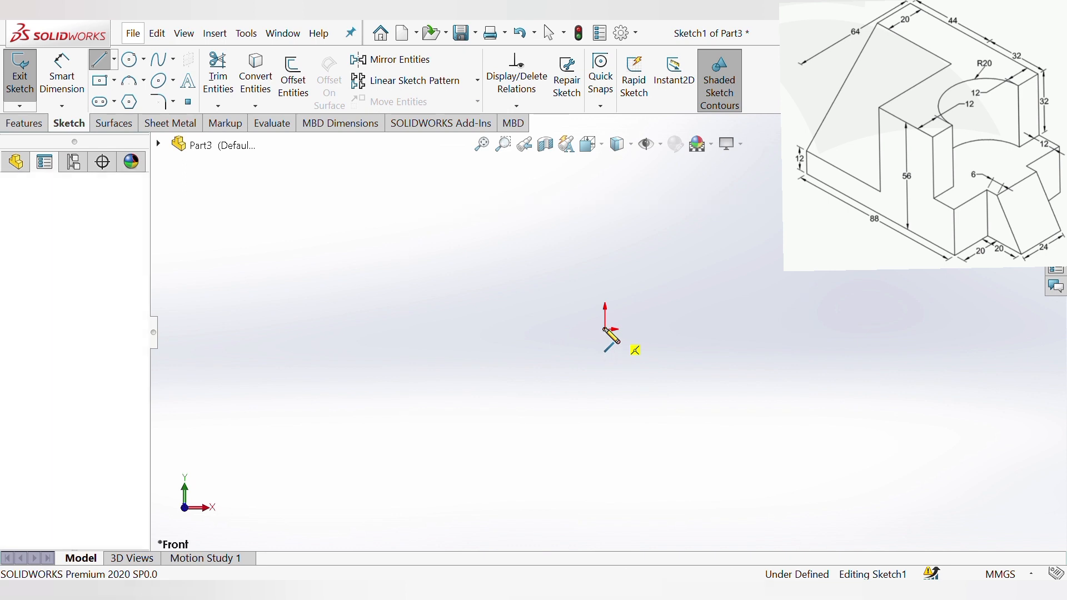
{"action": "left_click", "coordinate": [606, 201]}
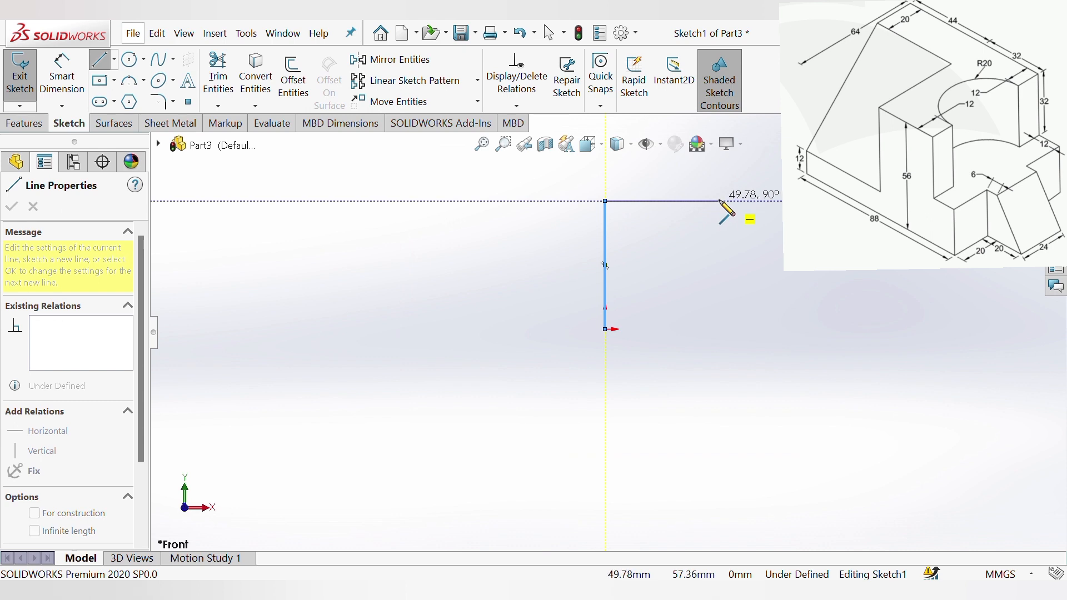
{"action": "left_click", "coordinate": [719, 200]}
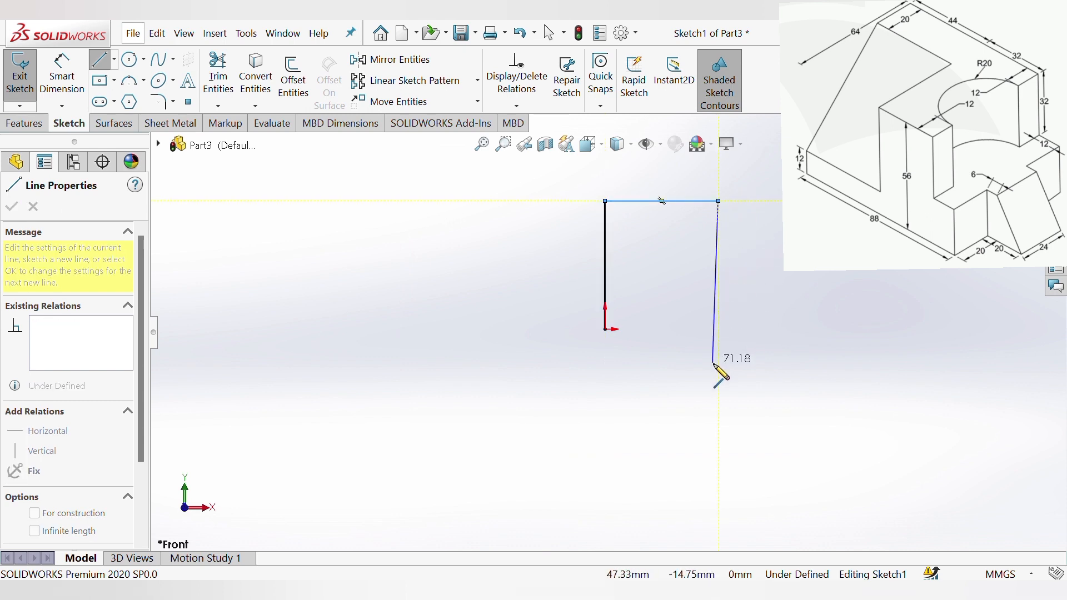
{"action": "left_click", "coordinate": [718, 329]}
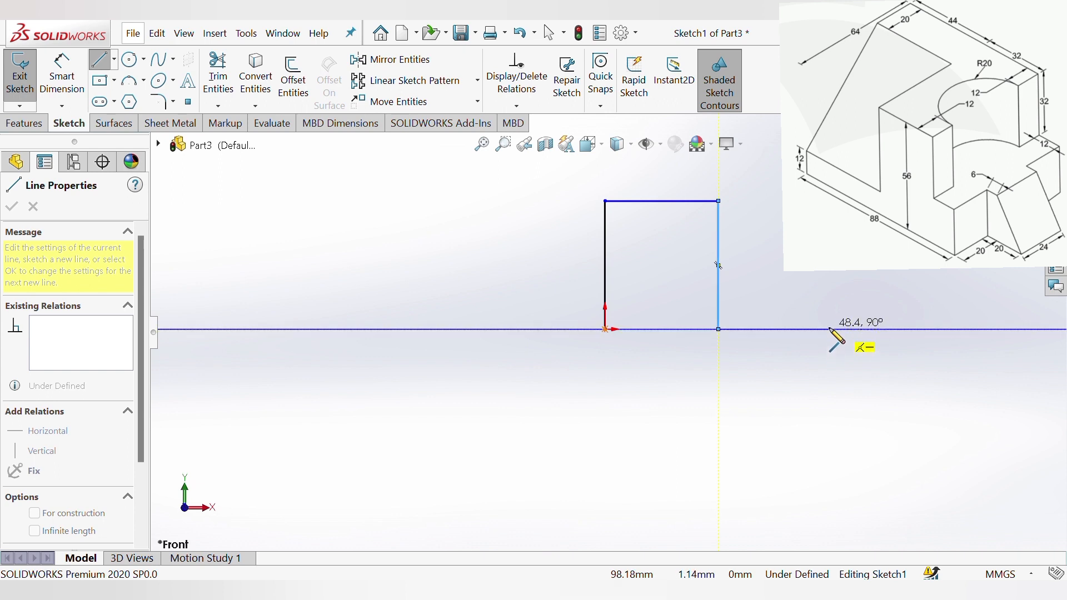
{"action": "left_click", "coordinate": [829, 329]}
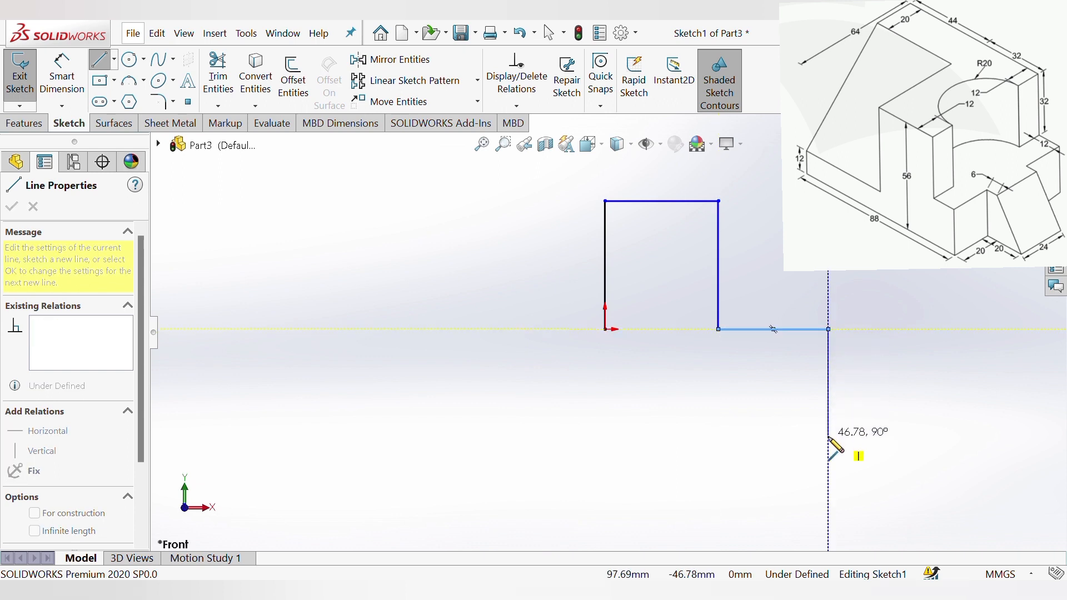
{"action": "left_click", "coordinate": [829, 435]}
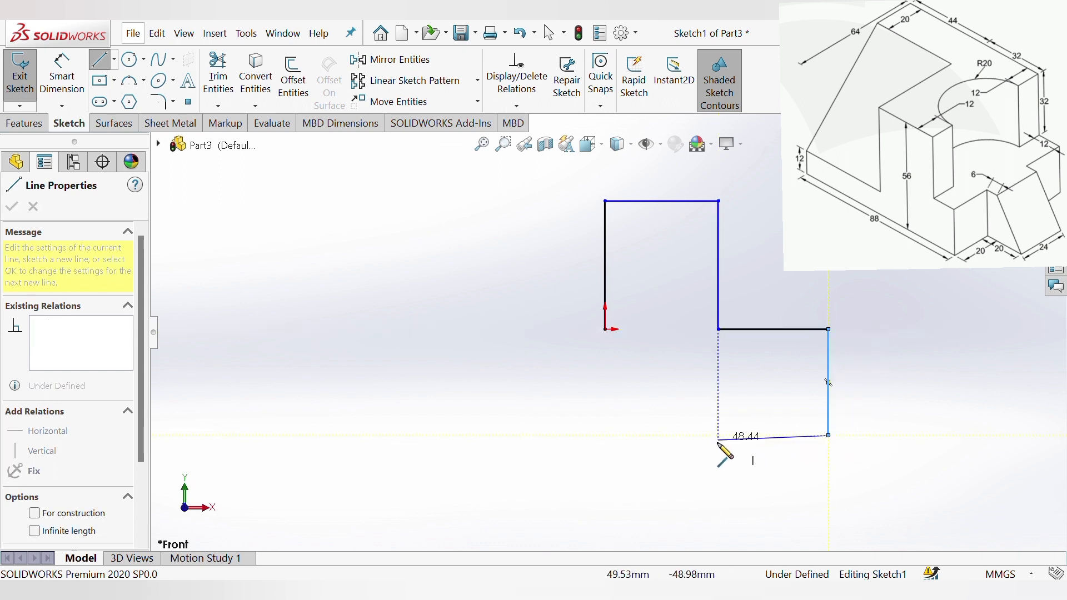
{"action": "left_click", "coordinate": [407, 435]}
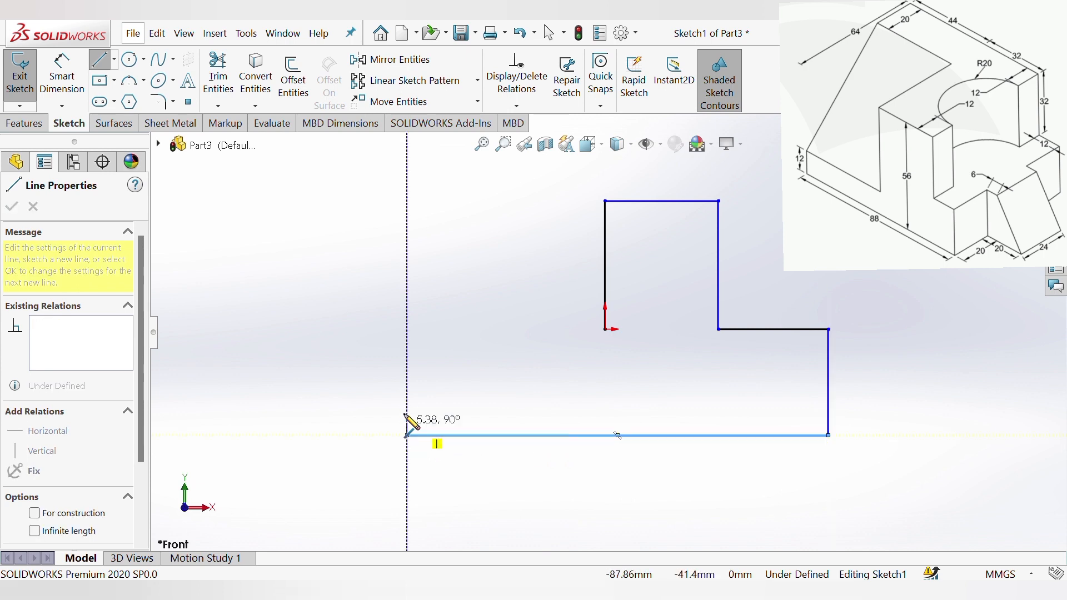
{"action": "left_click", "coordinate": [406, 375]}
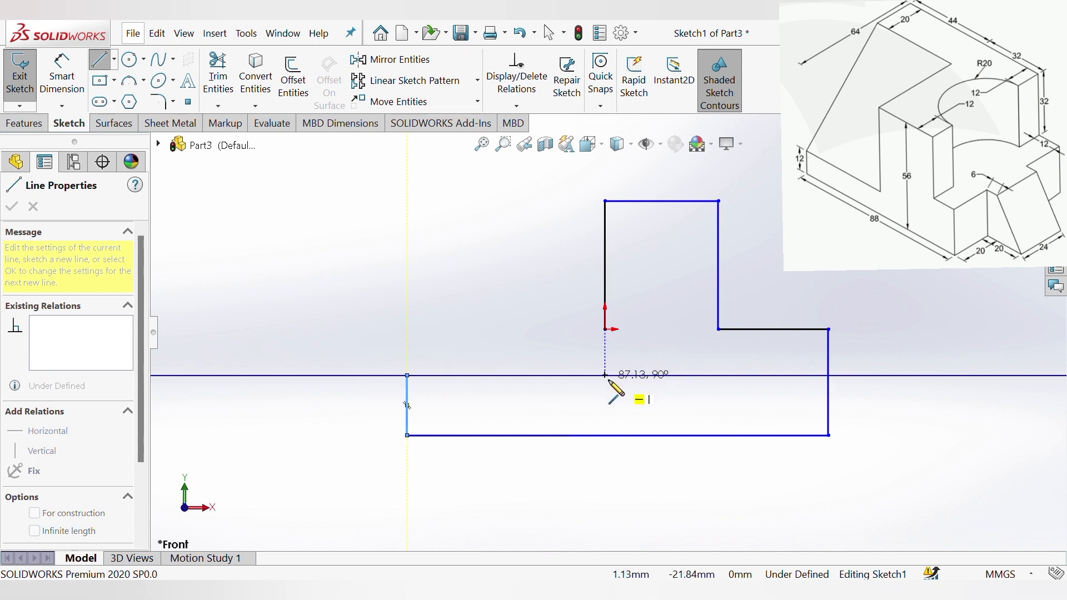
{"action": "left_click", "coordinate": [605, 375]}
{"action": "left_click", "coordinate": [605, 329]}
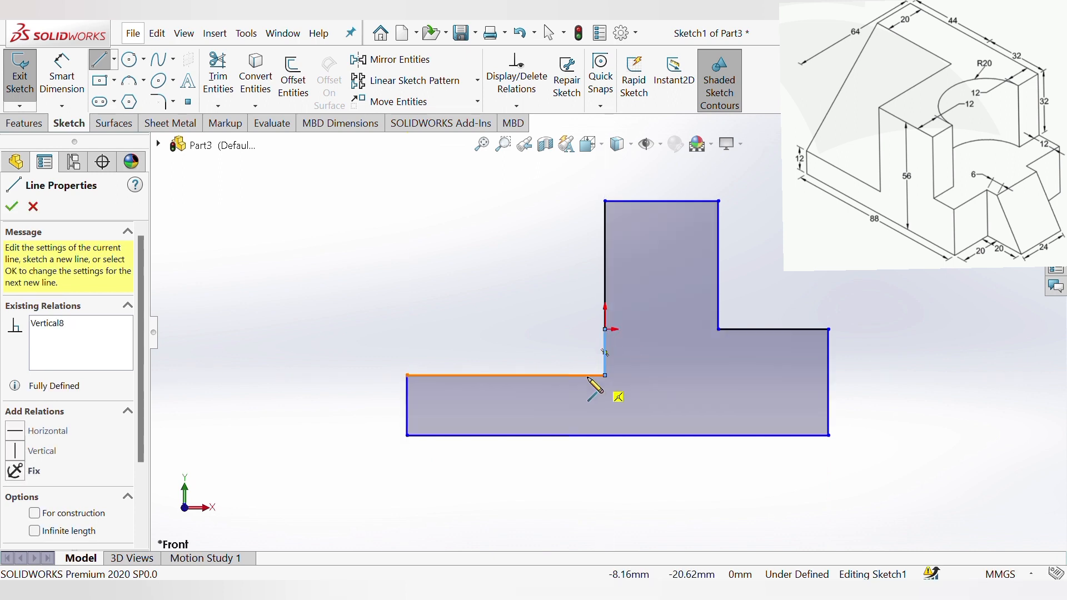
{"action": "key", "text": "Escape"}
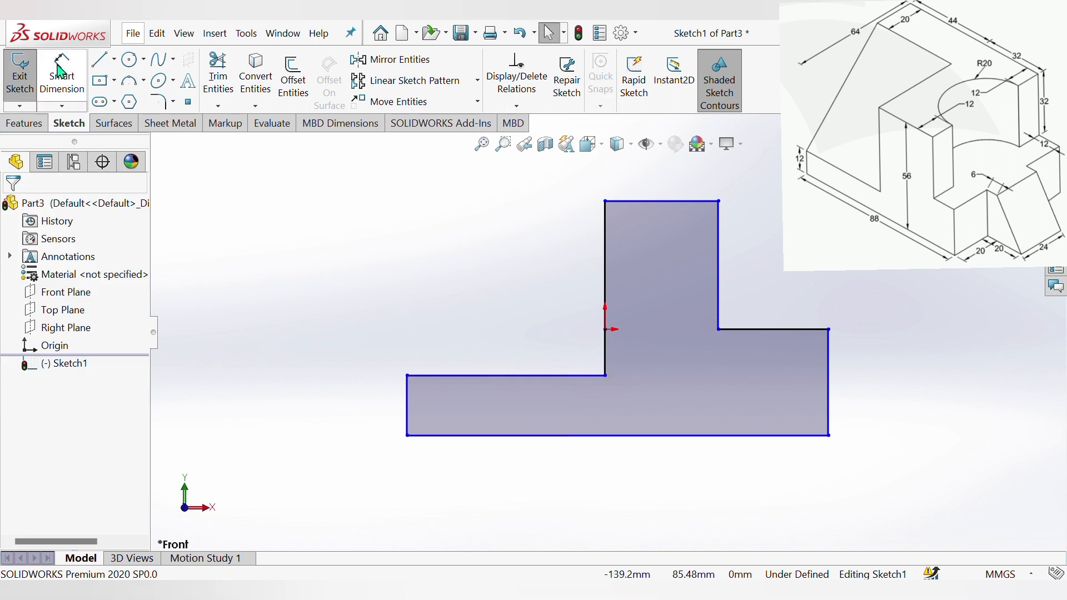
Step: Dimension the profile's bottom edge to 88 mm and the left arm's end edge to 12 mm
{"action": "left_click", "coordinate": [62, 73]}
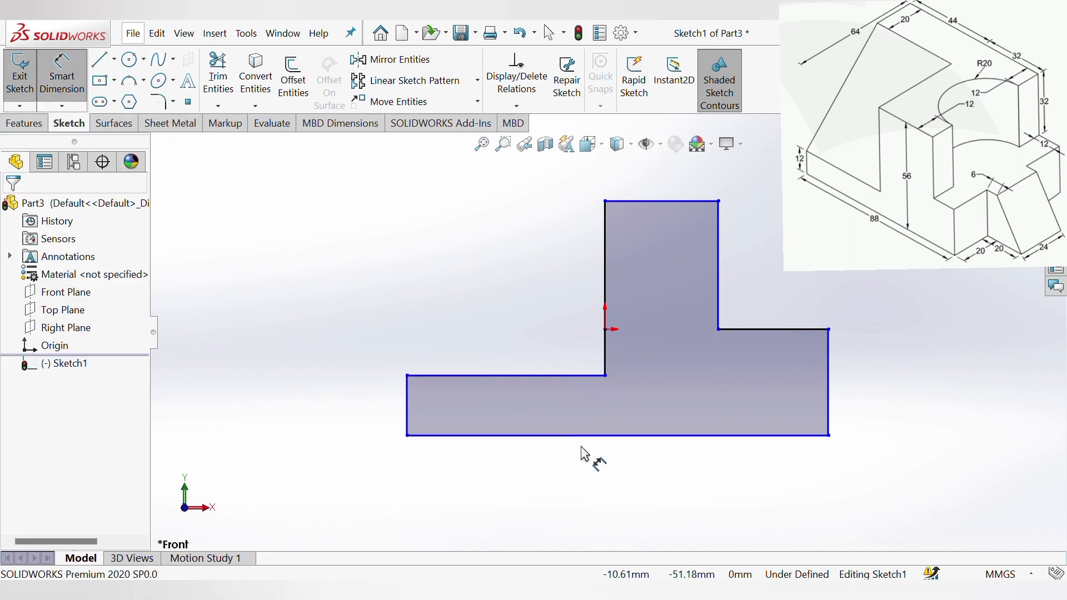
{"action": "left_click", "coordinate": [600, 442]}
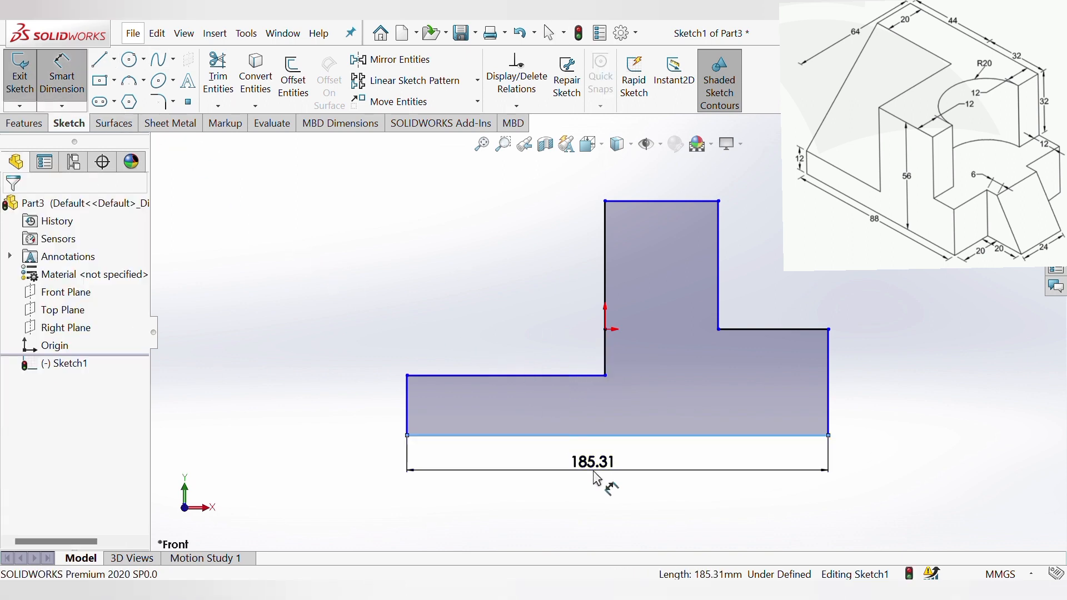
{"action": "left_click", "coordinate": [605, 483]}
{"action": "type", "text": "88"}
{"action": "key", "text": "Return"}
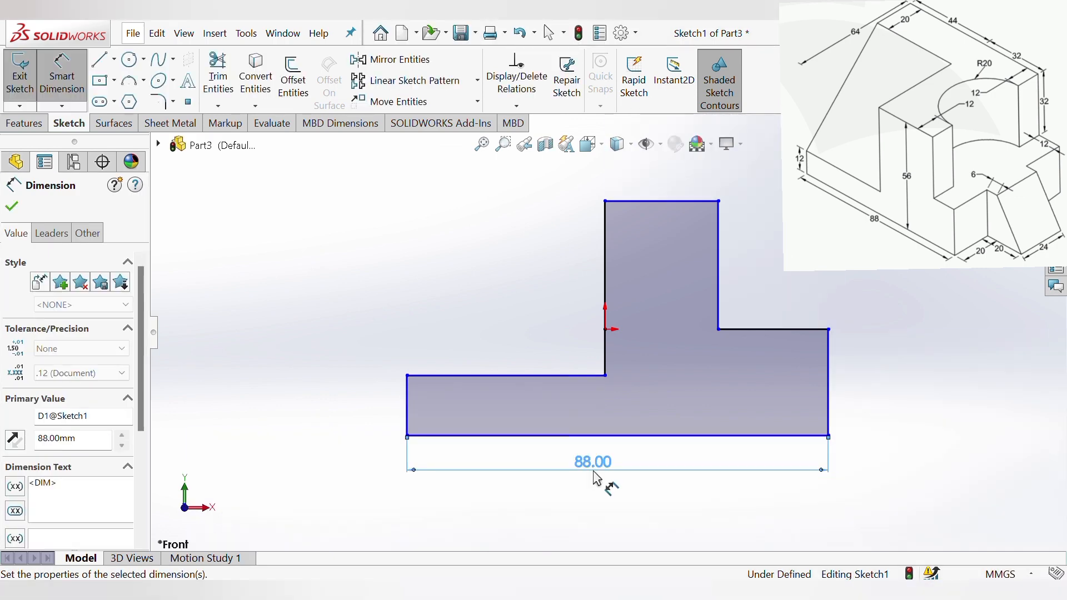
{"action": "left_click", "coordinate": [408, 406]}
{"action": "left_click", "coordinate": [378, 415]}
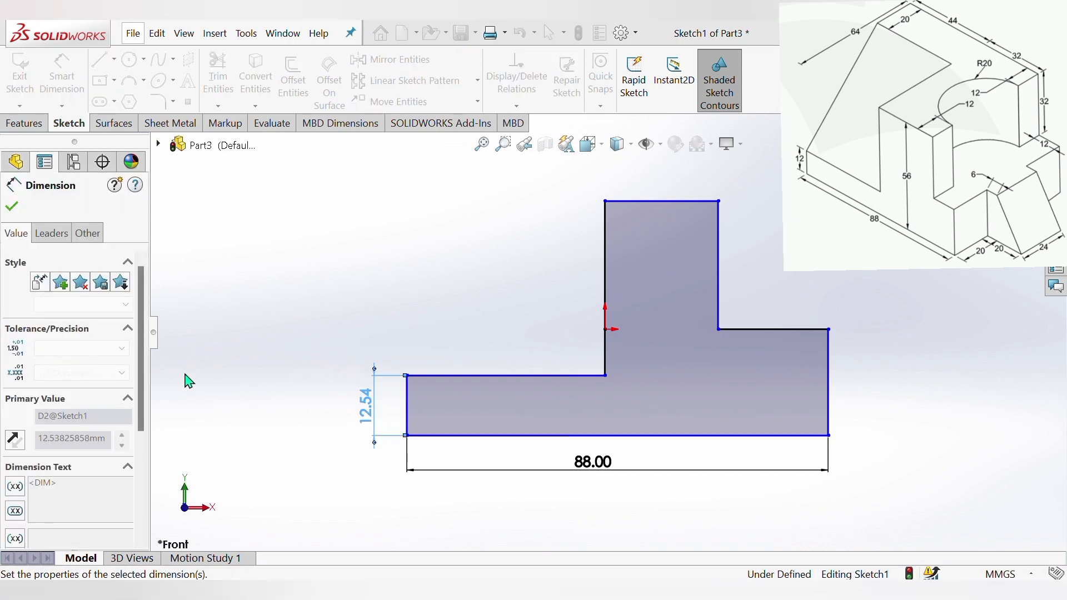
{"action": "type", "text": "12"}
{"action": "key", "text": "Return"}
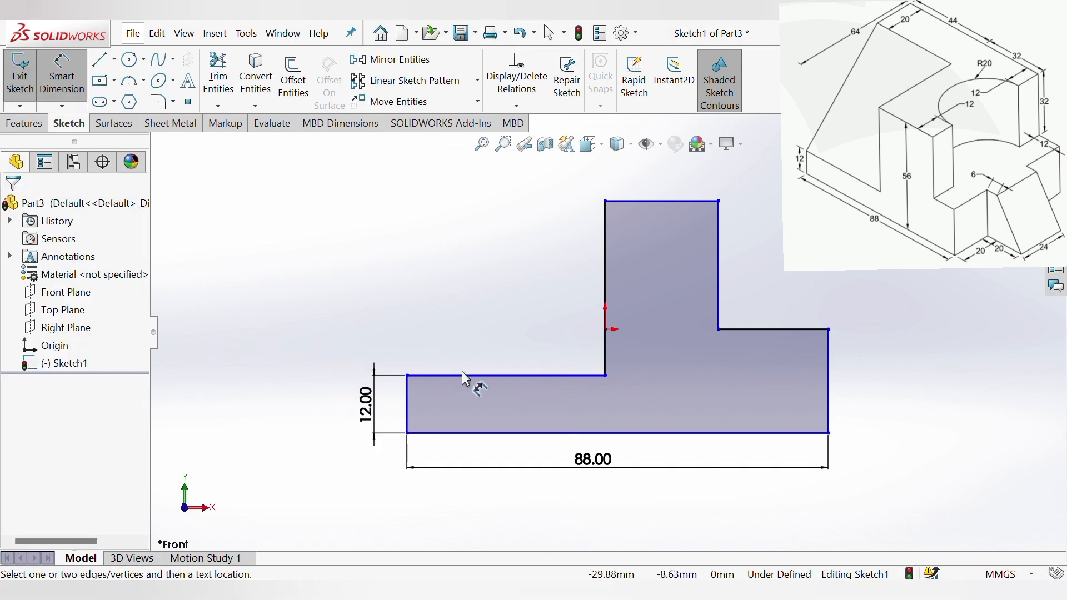
Step: Dimension the left arm's upper edge to 44 mm and the tall block's top edge to 32 mm
{"action": "left_click", "coordinate": [492, 376]}
{"action": "left_click", "coordinate": [501, 363]}
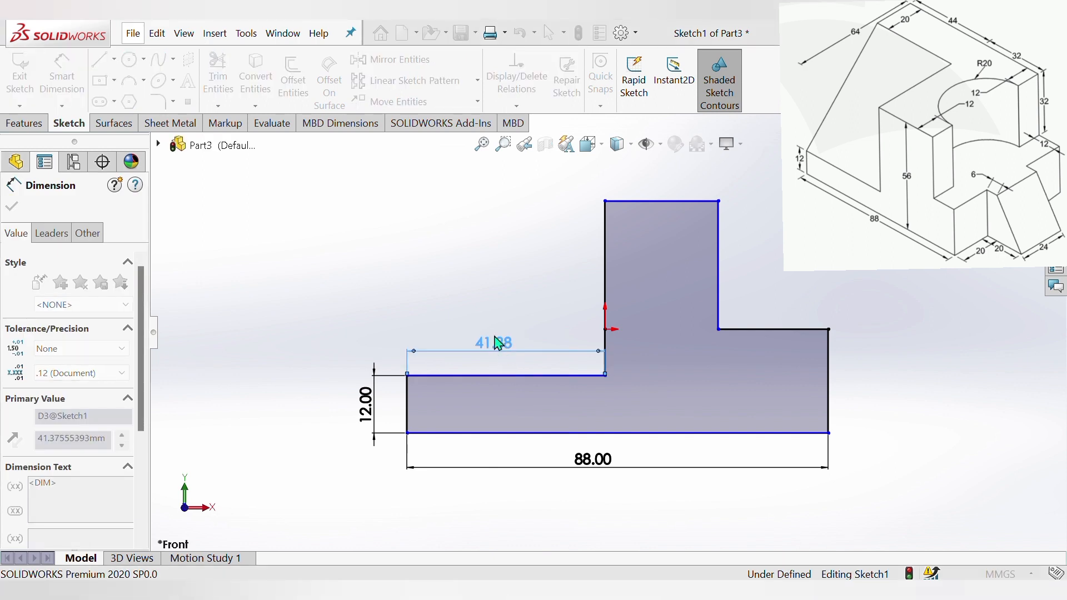
{"action": "type", "text": "44"}
{"action": "key", "text": "Return"}
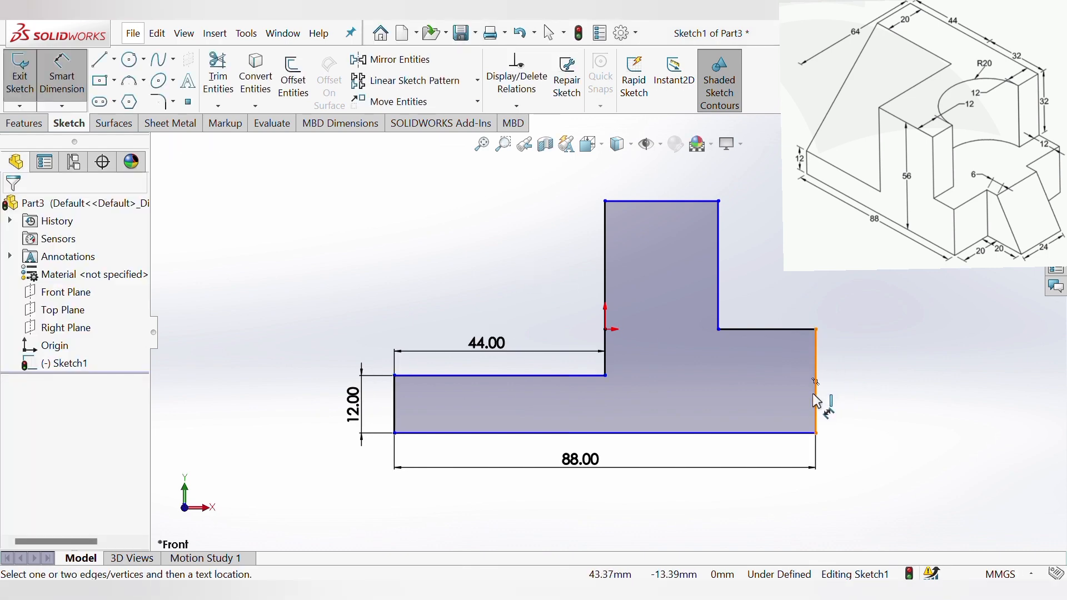
{"action": "left_click", "coordinate": [683, 202]}
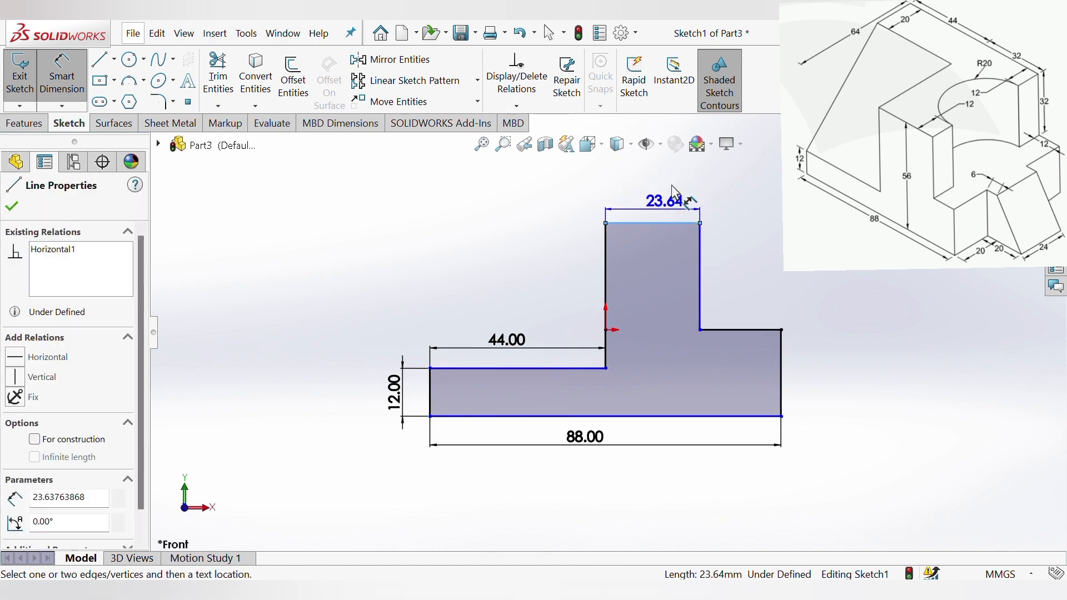
{"action": "left_click", "coordinate": [658, 186]}
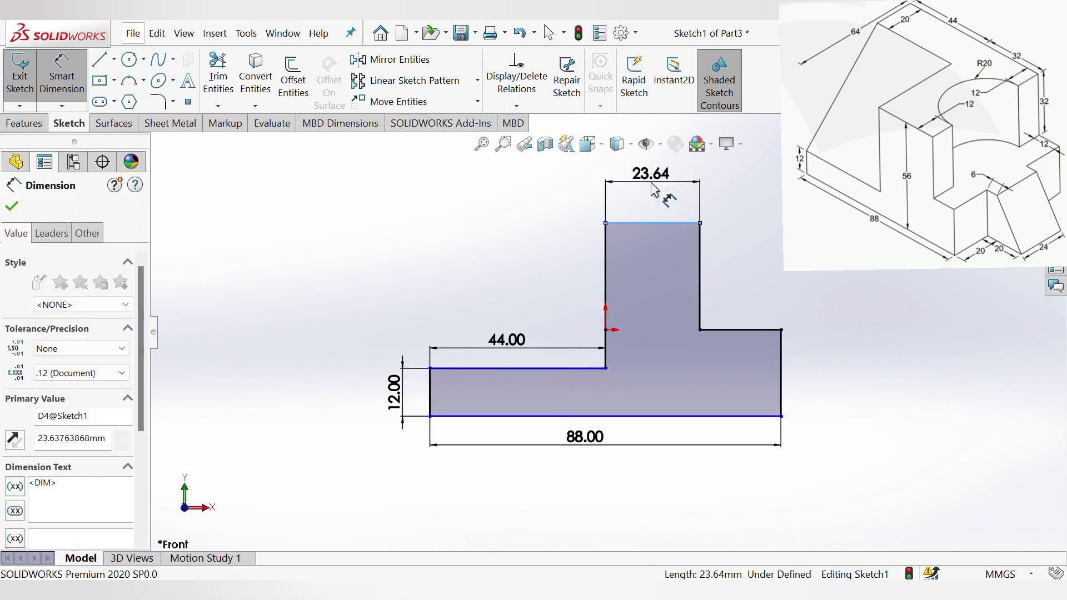
{"action": "type", "text": "32"}
{"action": "key", "text": "Return"}
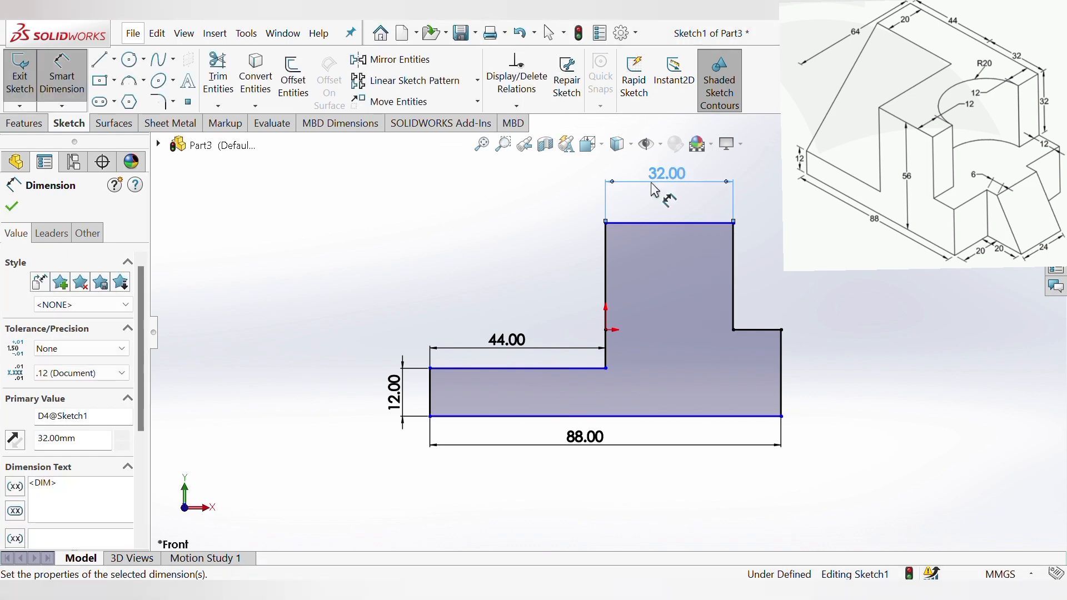
{"action": "key", "text": "Escape"}
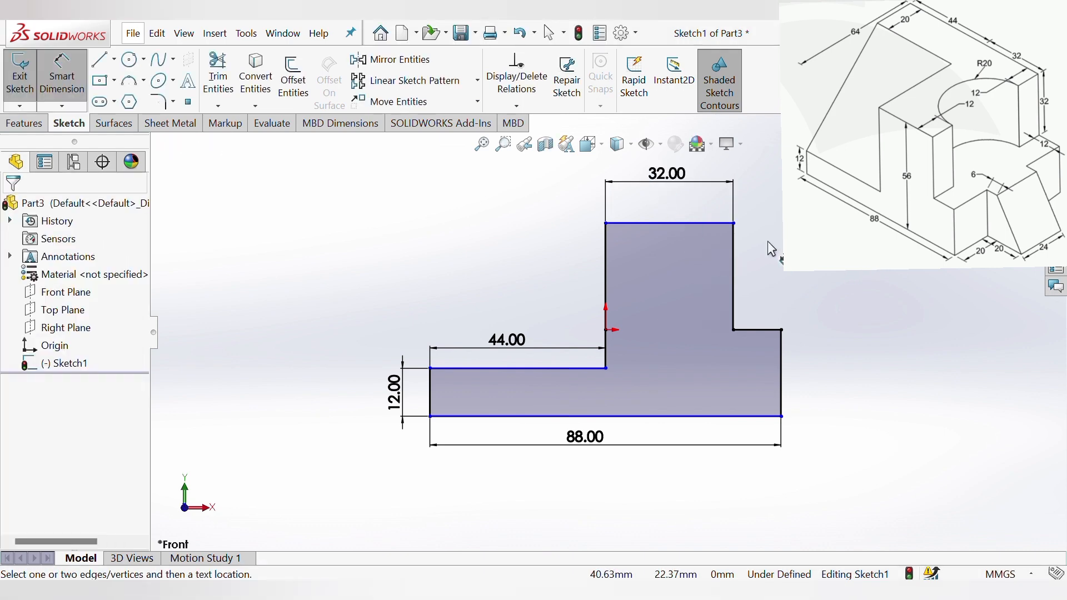
Step: Dimension the profile's overall height to 56 mm, from the block's top right corner to the base's lower right corner
{"action": "scroll", "coordinate": [739, 239], "scroll_direction": "down", "scroll_amount": 2}
{"action": "left_click", "coordinate": [728, 233]}
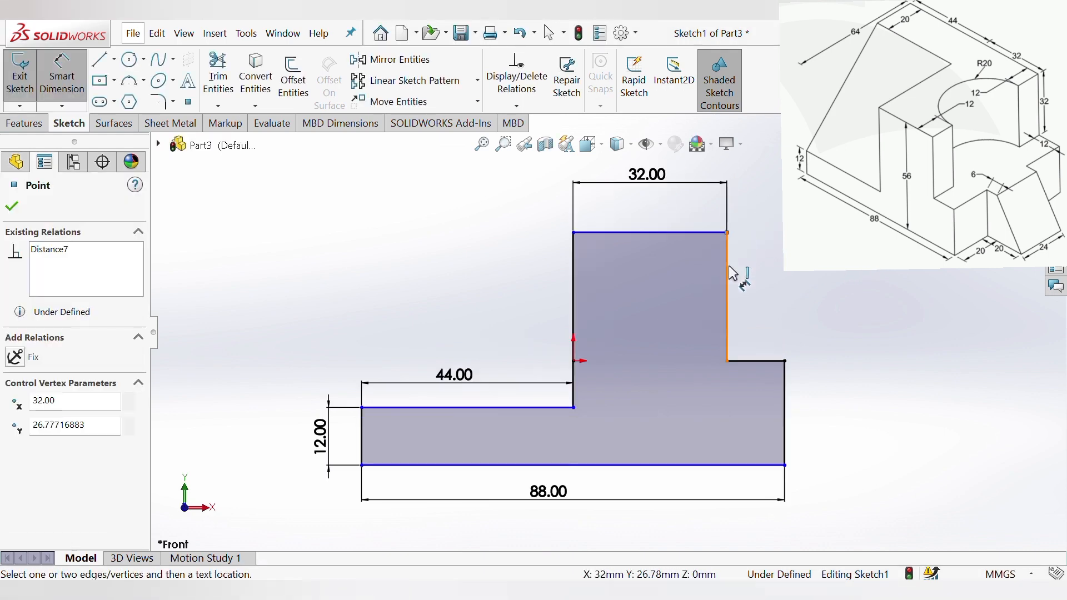
{"action": "left_click", "coordinate": [785, 464]}
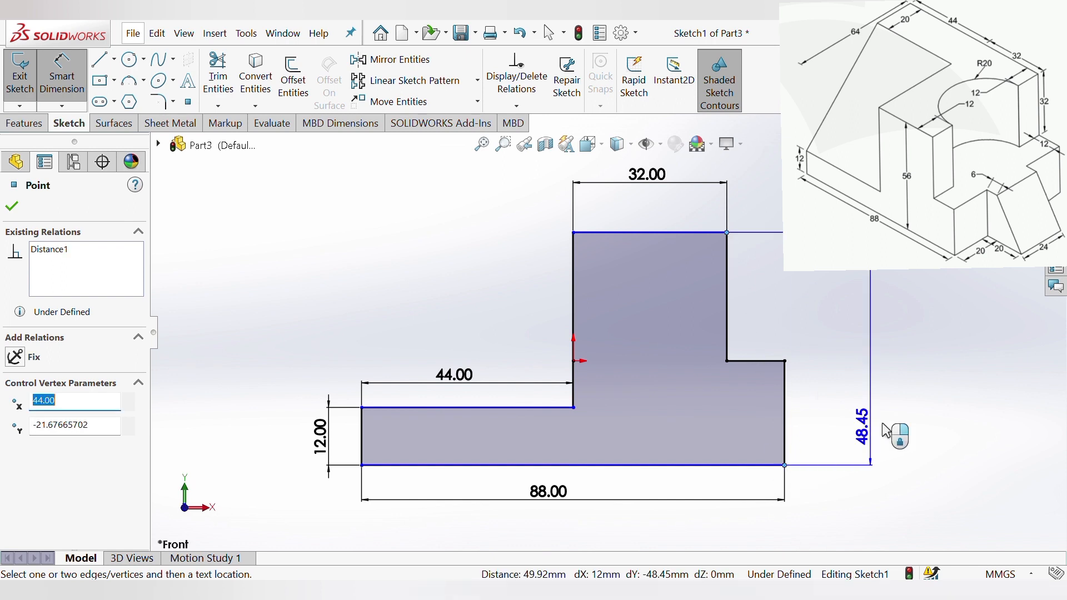
{"action": "left_click", "coordinate": [931, 383]}
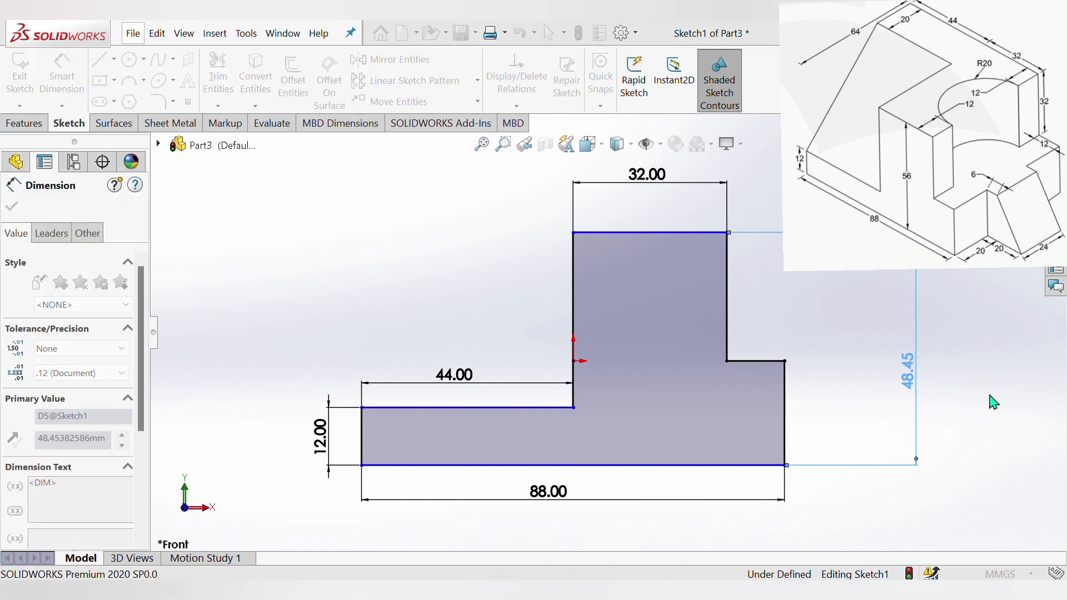
{"action": "type", "text": "56"}
{"action": "key", "text": "Return"}
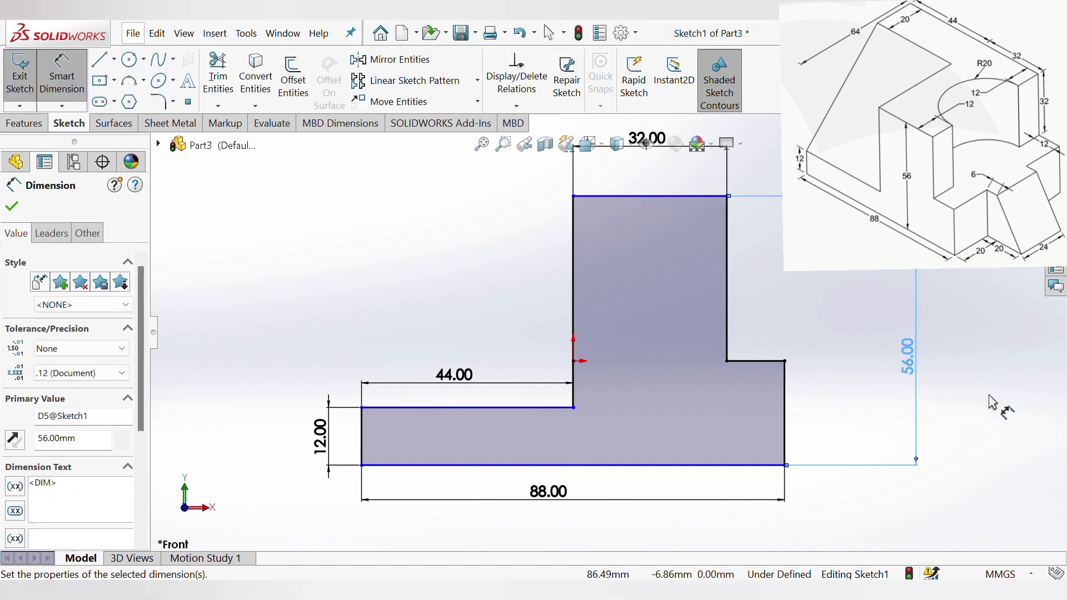
{"action": "left_click", "coordinate": [990, 396]}
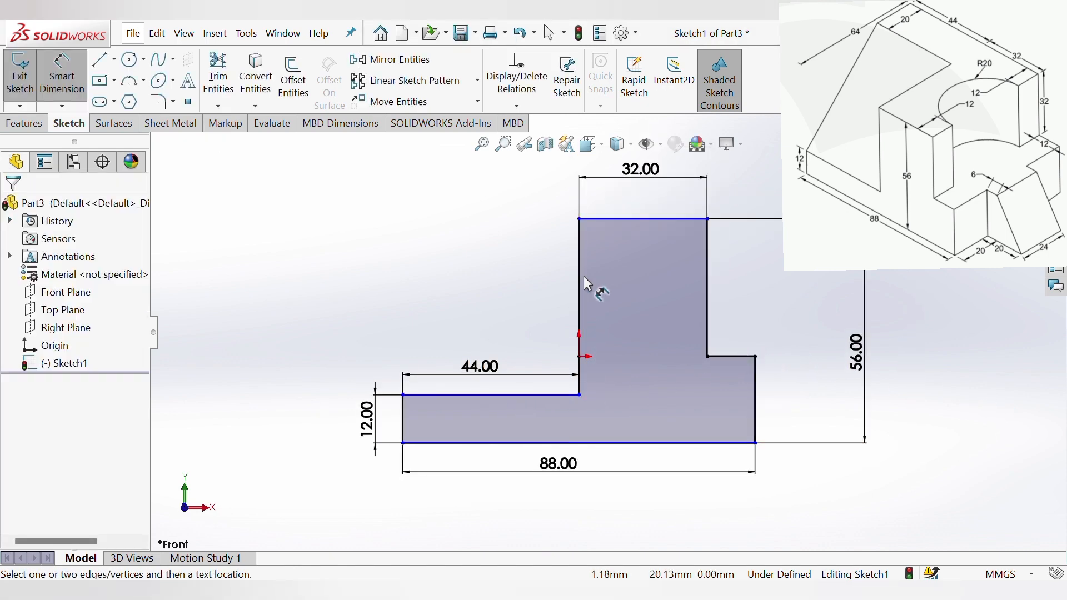
Step: Dimension the tall block's right vertical edge above the step to 32 mm
{"action": "scroll", "coordinate": [660, 248], "scroll_direction": "up", "scroll_amount": 1}
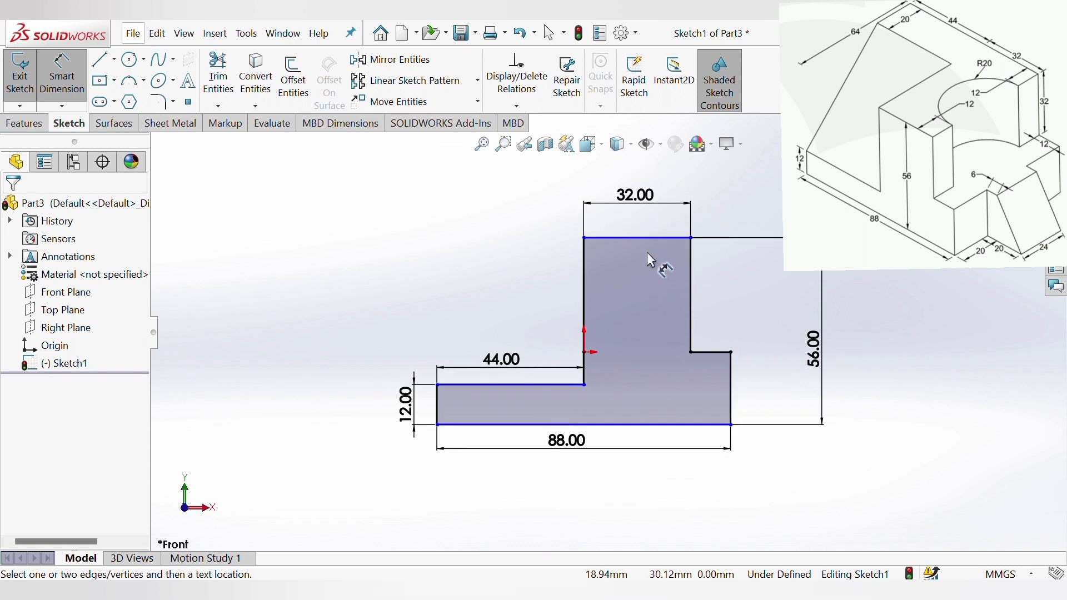
{"action": "scroll", "coordinate": [687, 250], "scroll_direction": "down", "scroll_amount": 2}
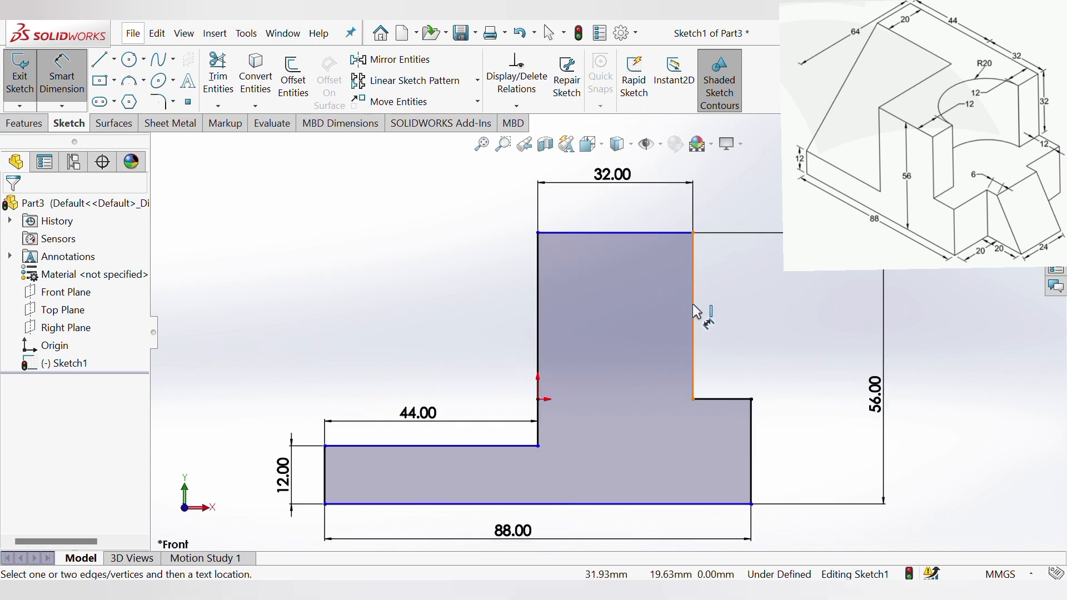
{"action": "left_click", "coordinate": [693, 303]}
{"action": "left_click", "coordinate": [741, 311]}
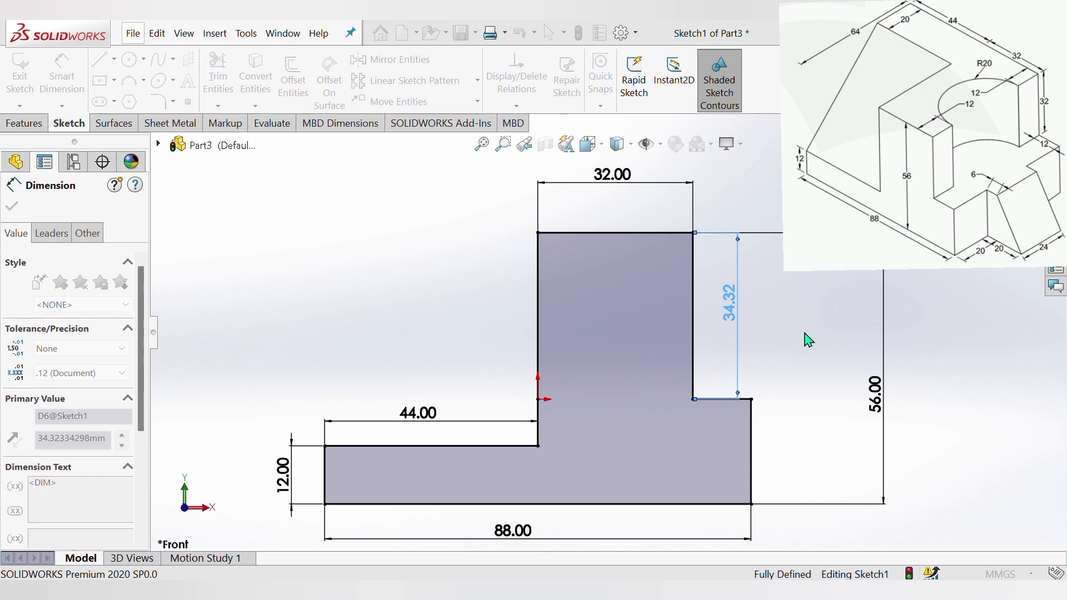
{"action": "key", "text": "Return"}
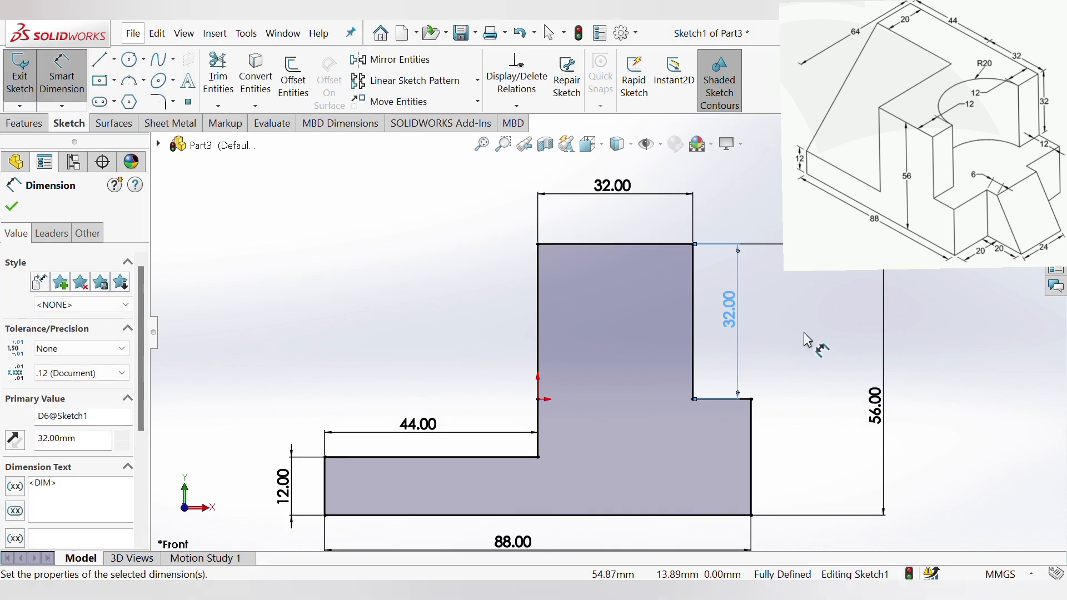
Step: Extrude the dimensioned side profile 64 mm using the Mid Plane end condition
{"action": "left_click", "coordinate": [808, 340]}
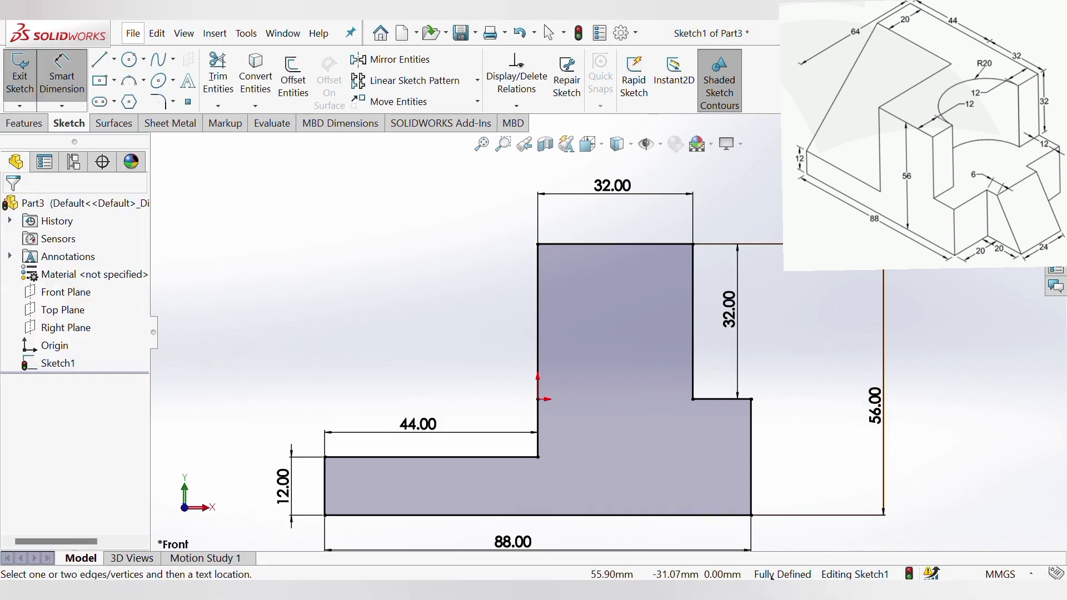
{"action": "scroll", "coordinate": [767, 453], "scroll_direction": "up", "scroll_amount": 3}
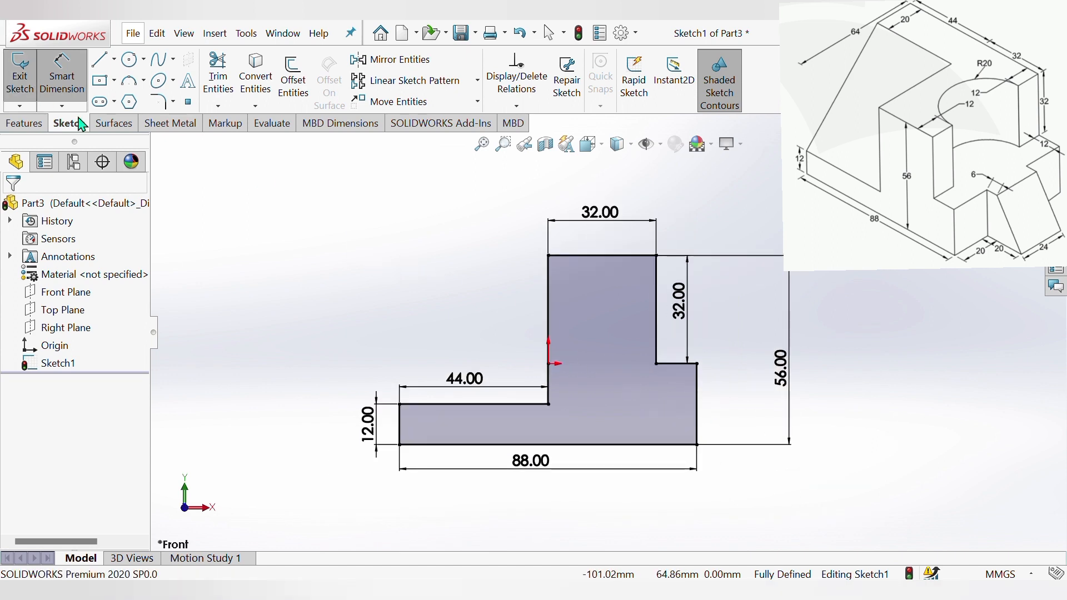
{"action": "left_click", "coordinate": [23, 124]}
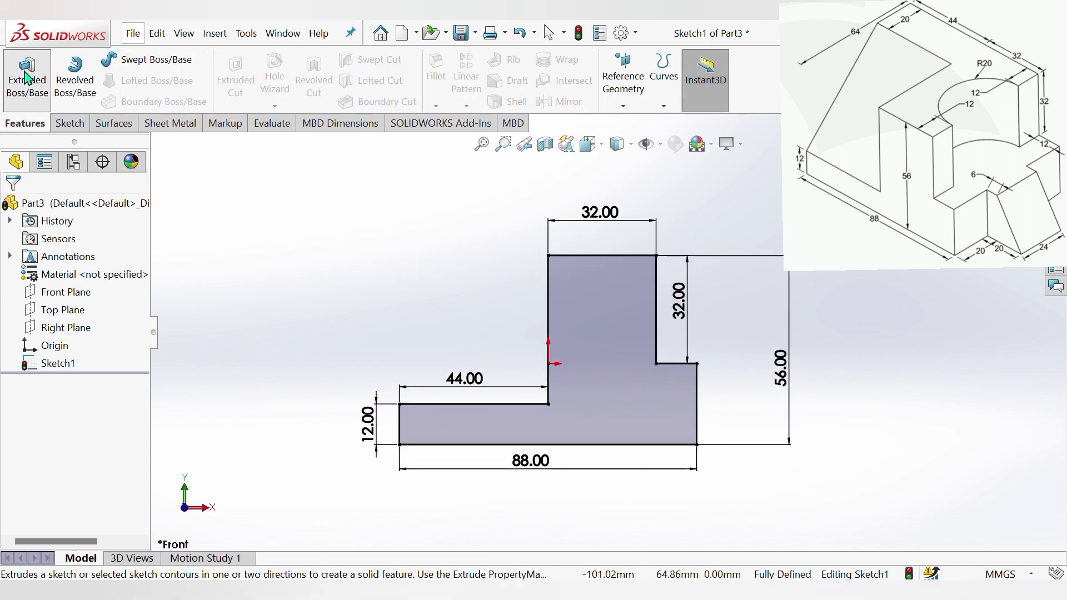
{"action": "left_click", "coordinate": [26, 81]}
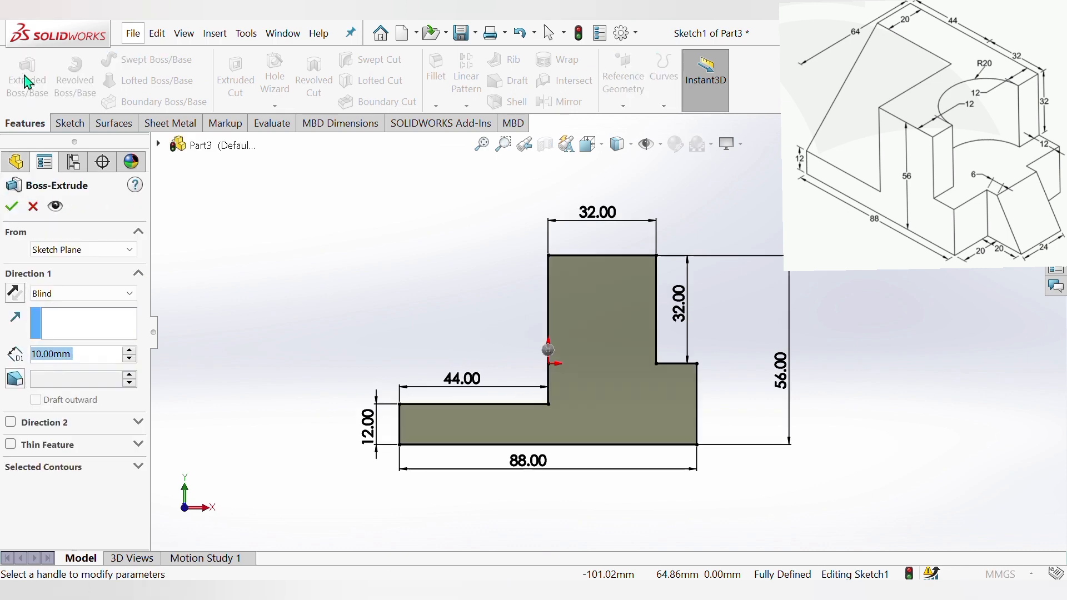
{"action": "left_click", "coordinate": [73, 299]}
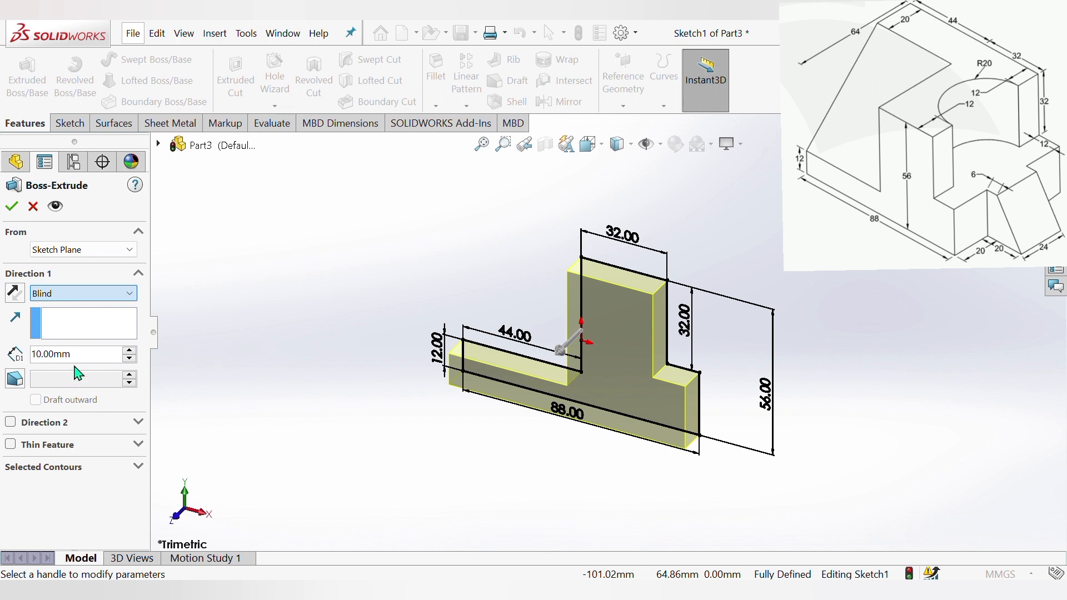
{"action": "left_click", "coordinate": [81, 383]}
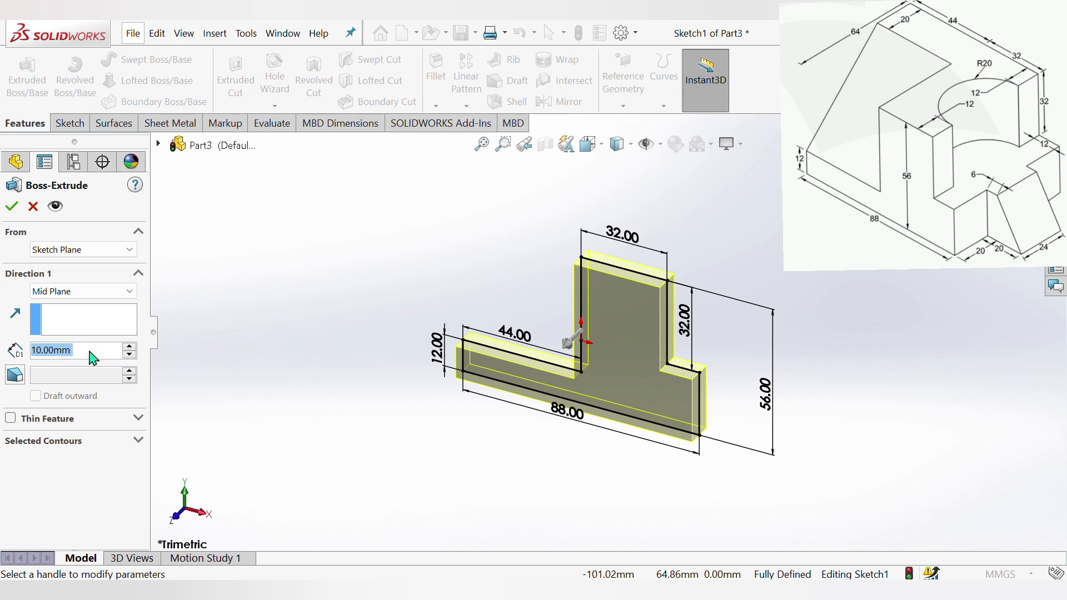
{"action": "type", "text": "6"}
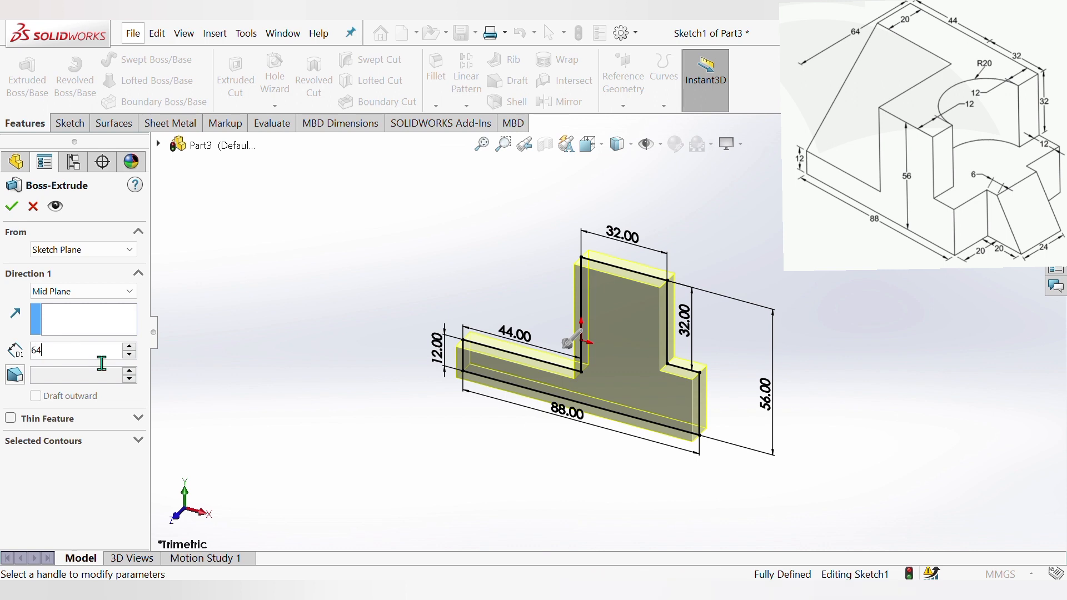
{"action": "type", "text": "4"}
{"action": "key", "text": "Return"}
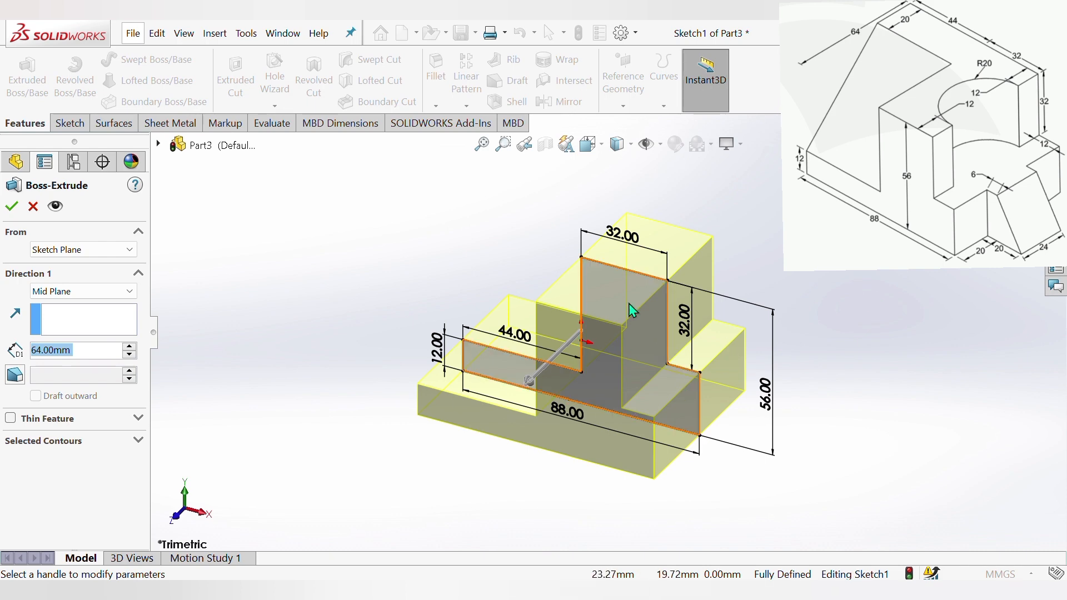
{"action": "left_click", "coordinate": [12, 209]}
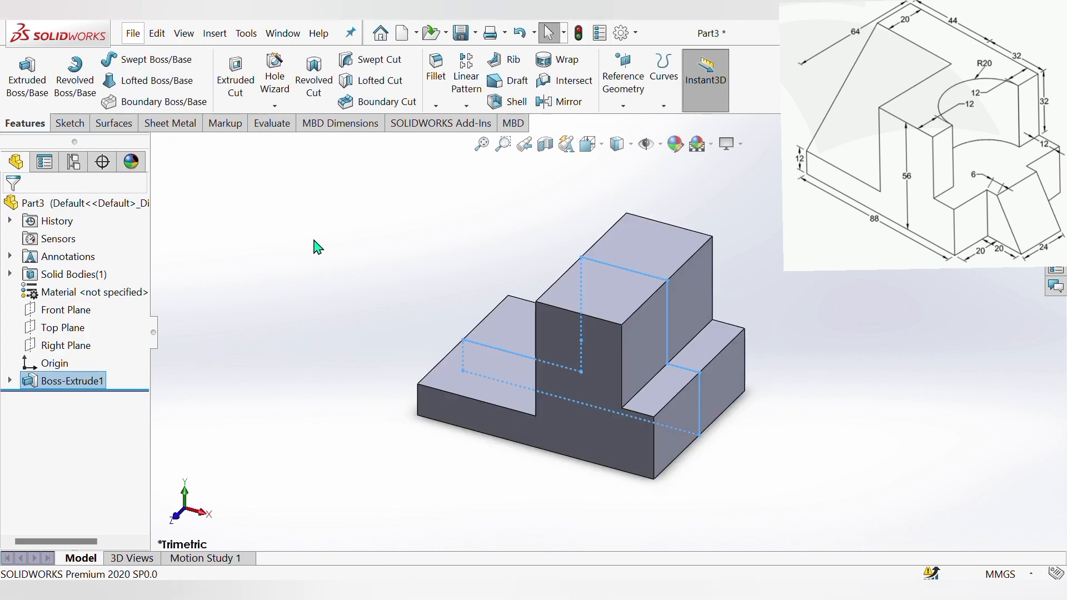
Step: Start a new sketch on the end face of the low left arm, viewed face-on
{"action": "scroll", "coordinate": [623, 376], "scroll_direction": "down", "scroll_amount": 2}
{"action": "scroll", "coordinate": [623, 376], "scroll_direction": "up", "scroll_amount": 1}
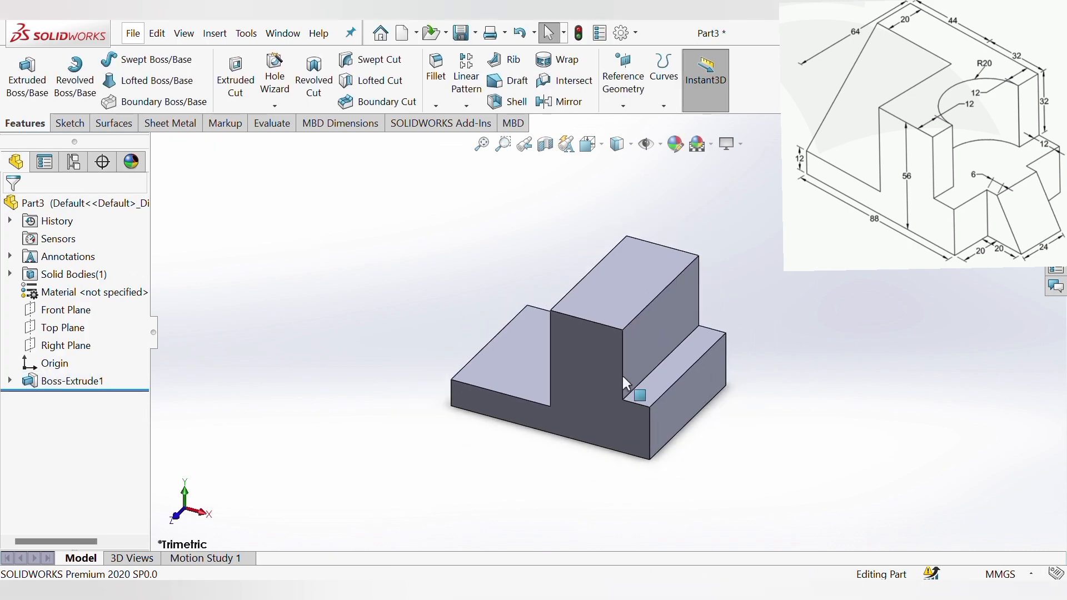
{"action": "scroll", "coordinate": [623, 376], "scroll_direction": "down", "scroll_amount": 2}
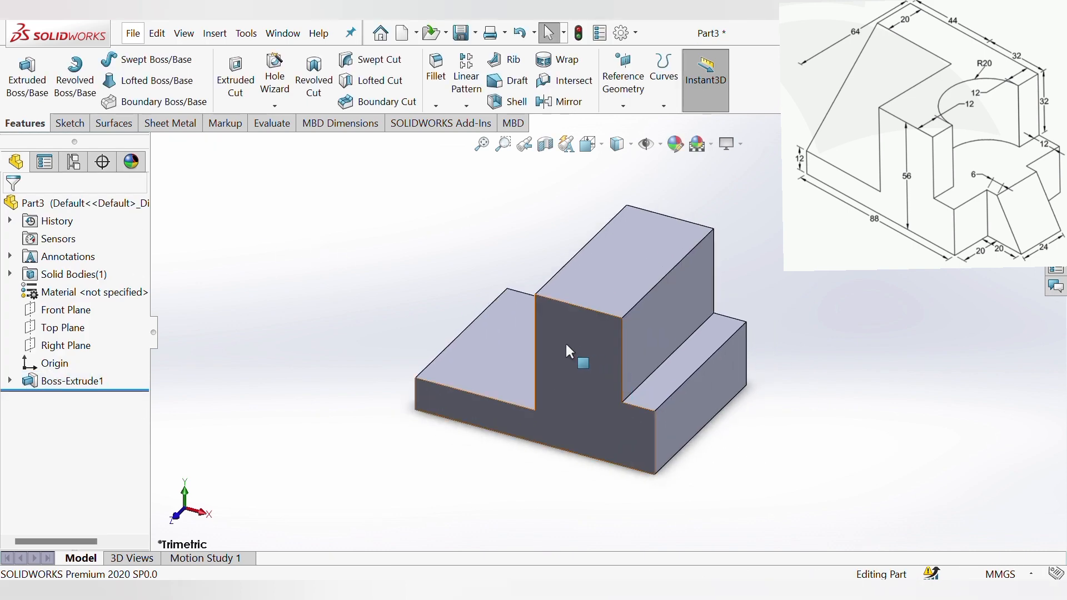
{"action": "middle_click_drag", "start_coordinate": [497, 389], "coordinate": [481, 343]}
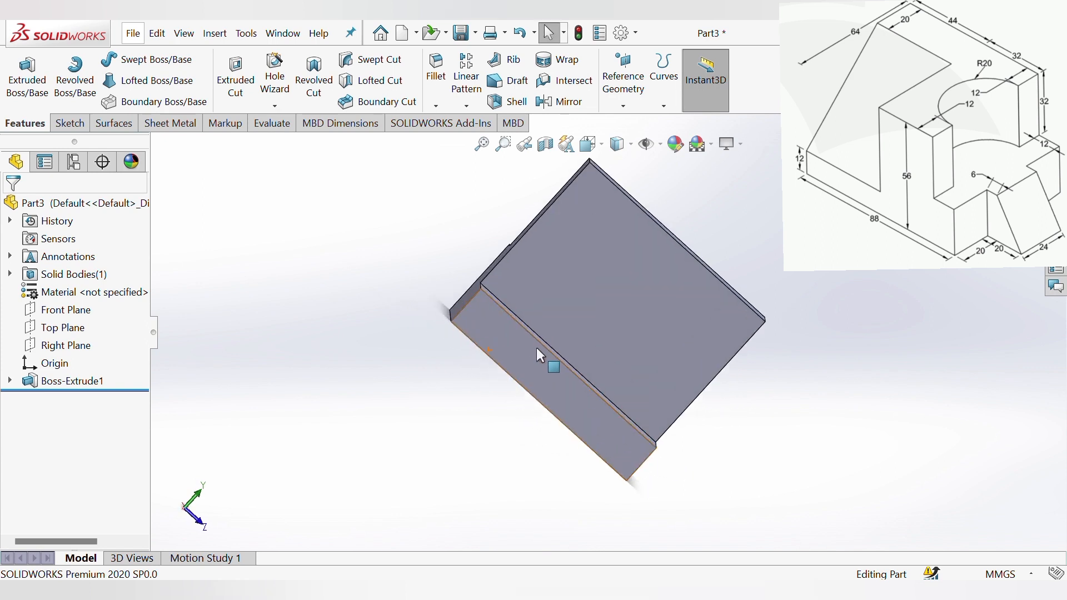
{"action": "left_click", "coordinate": [492, 334]}
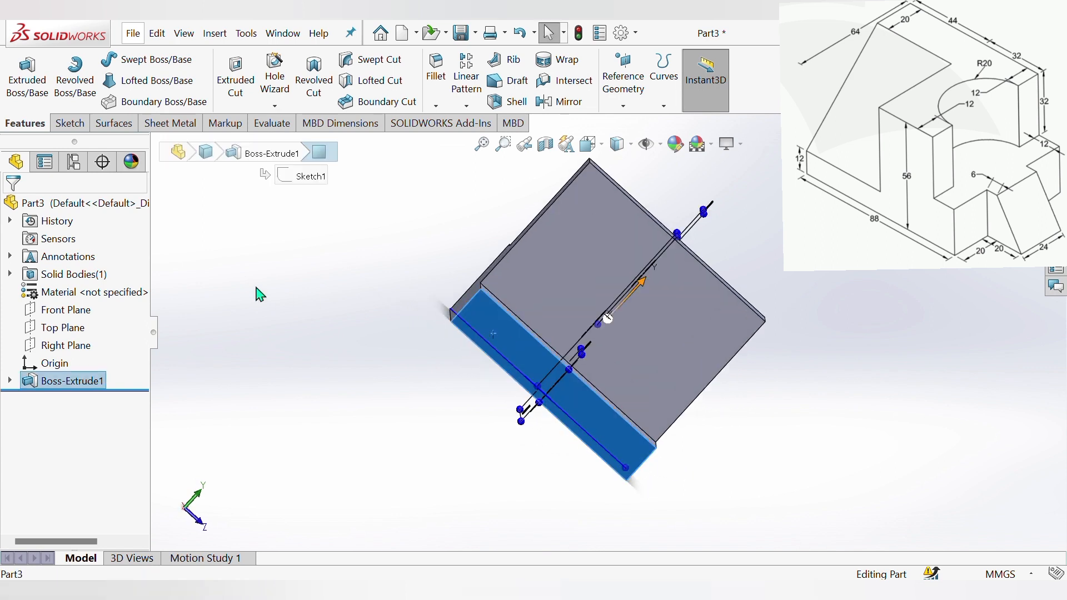
{"action": "key", "text": "ctrl+8"}
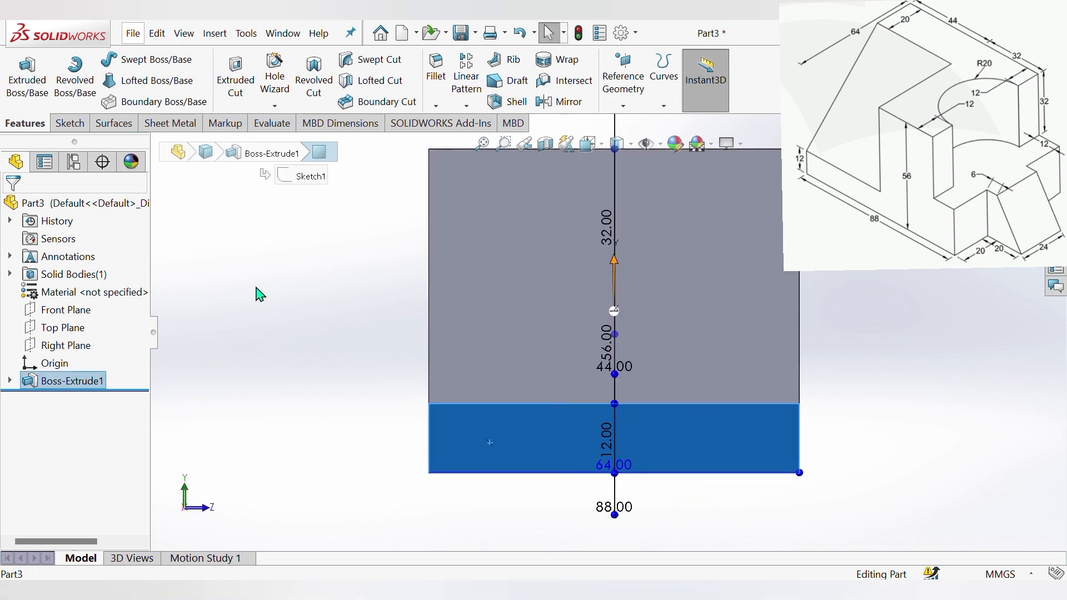
{"action": "left_click", "coordinate": [259, 294]}
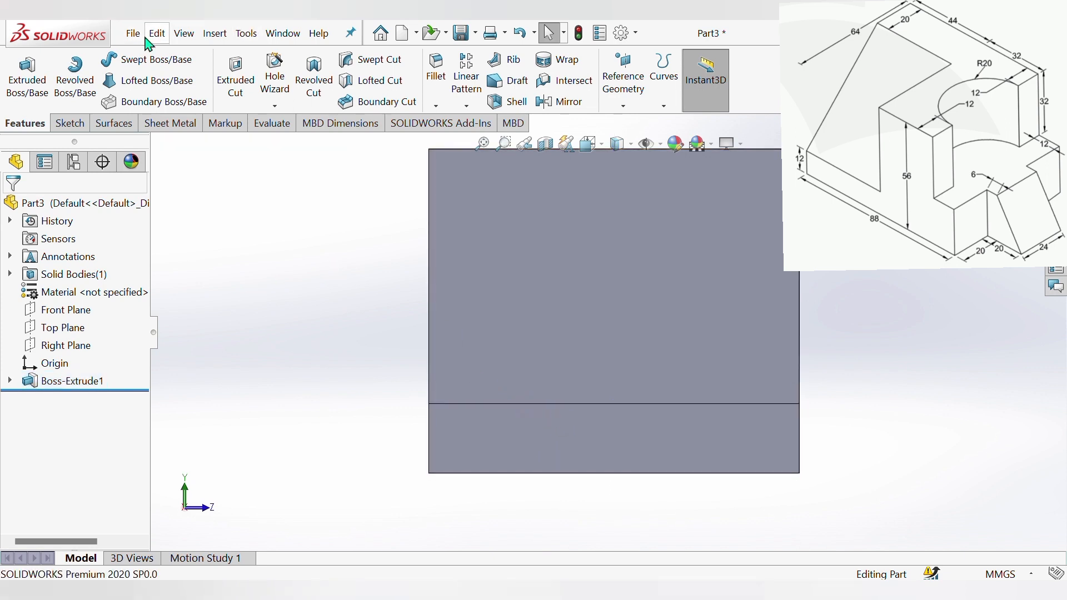
{"action": "left_click", "coordinate": [70, 122]}
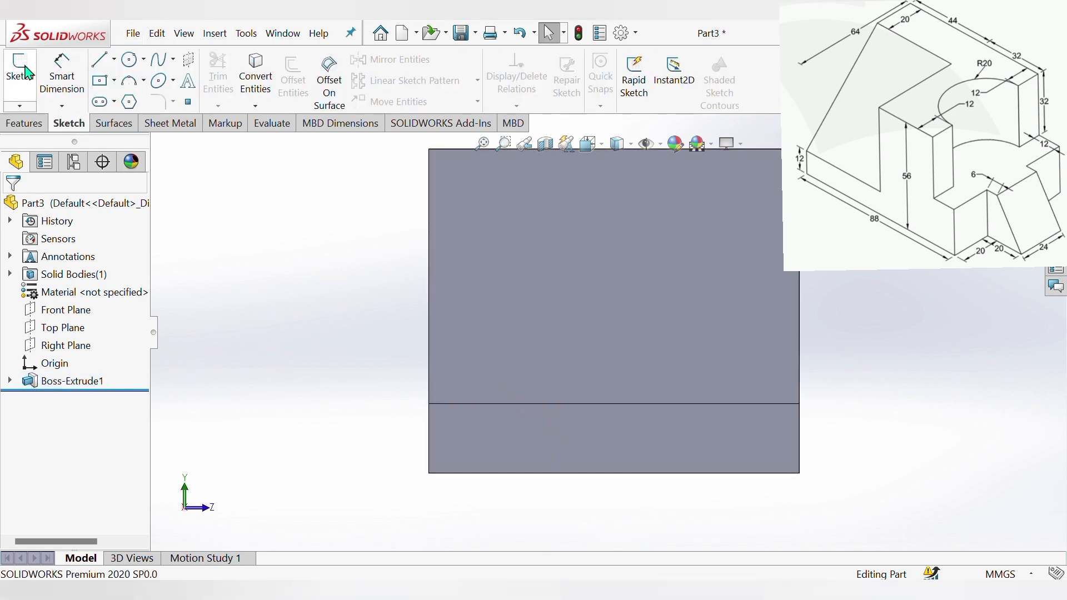
{"action": "left_click", "coordinate": [20, 71]}
{"action": "left_click", "coordinate": [582, 446]}
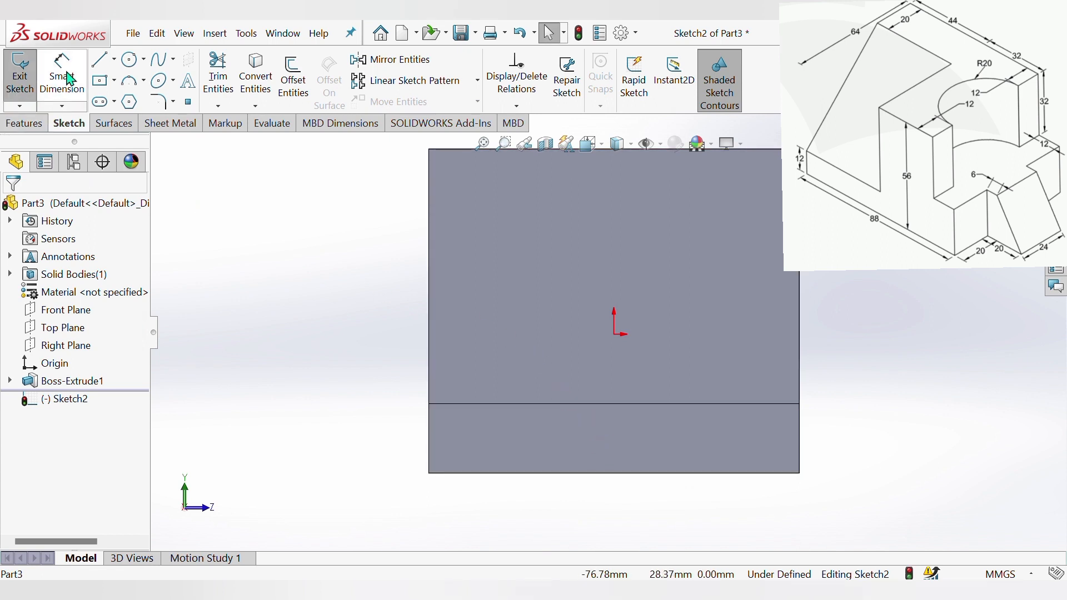
Step: Sketch a closed four-sided wedge profile above the arm: vertical side, top edge about 24 mm long, sloping side to the opposite corner, and full-width base
{"action": "left_click", "coordinate": [105, 61]}
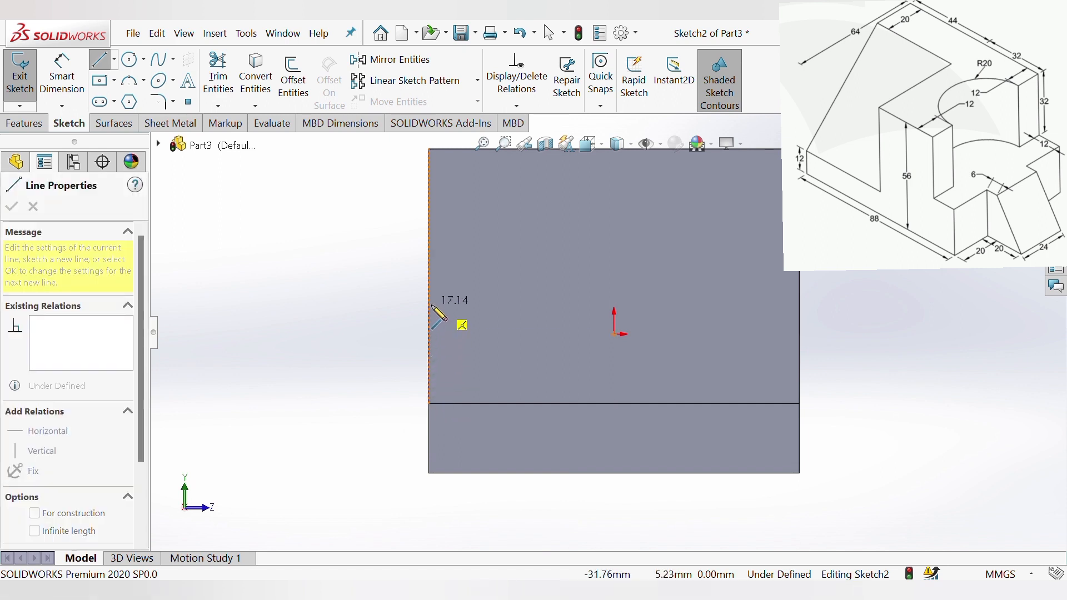
{"action": "scroll", "coordinate": [431, 285], "scroll_direction": "up", "scroll_amount": 1}
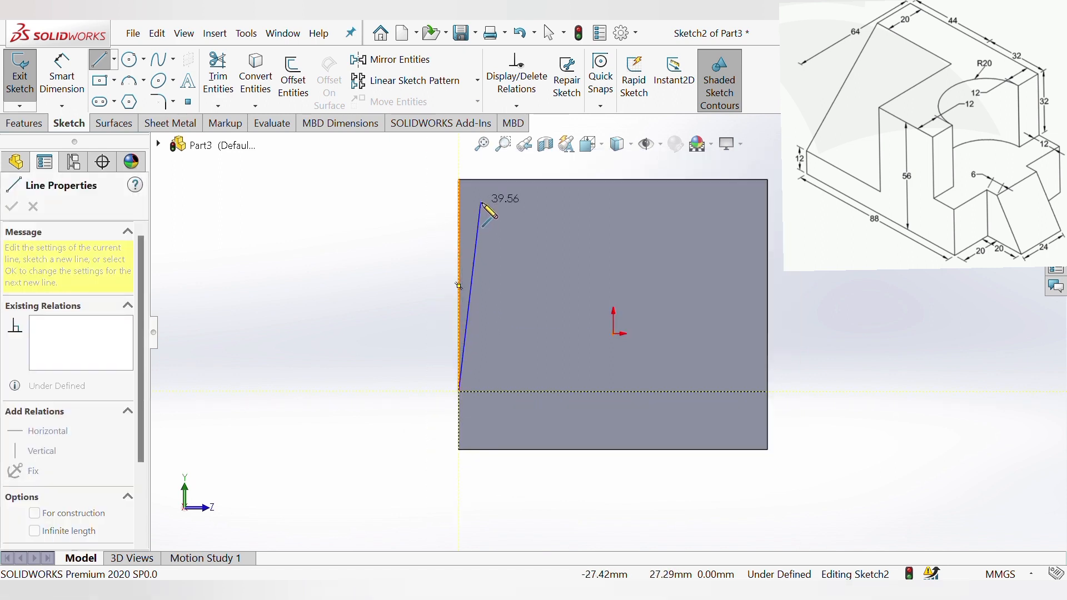
{"action": "left_click", "coordinate": [459, 179]}
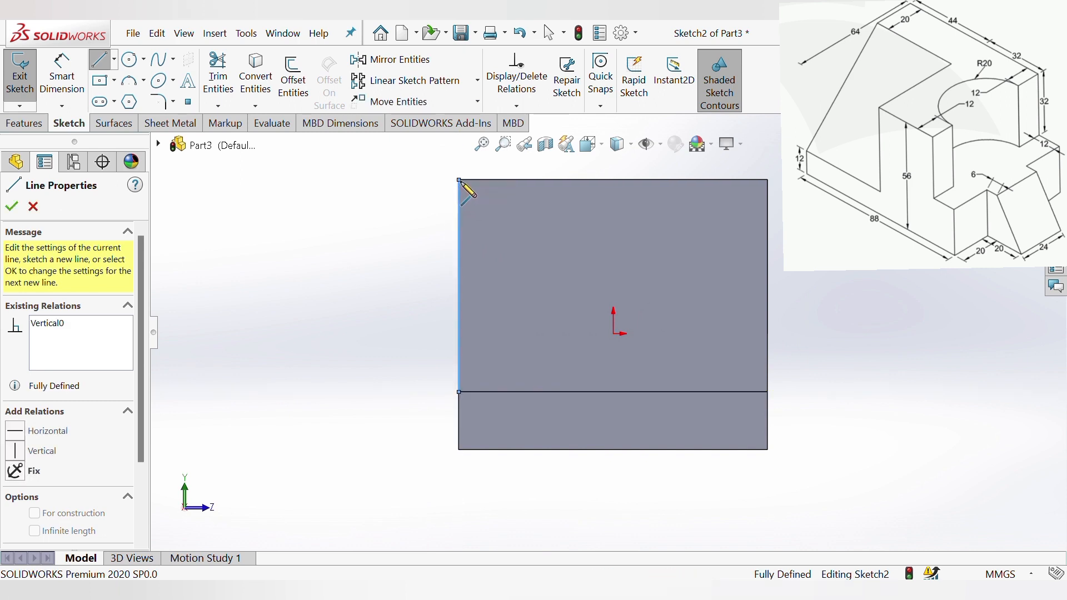
{"action": "left_click", "coordinate": [576, 179]}
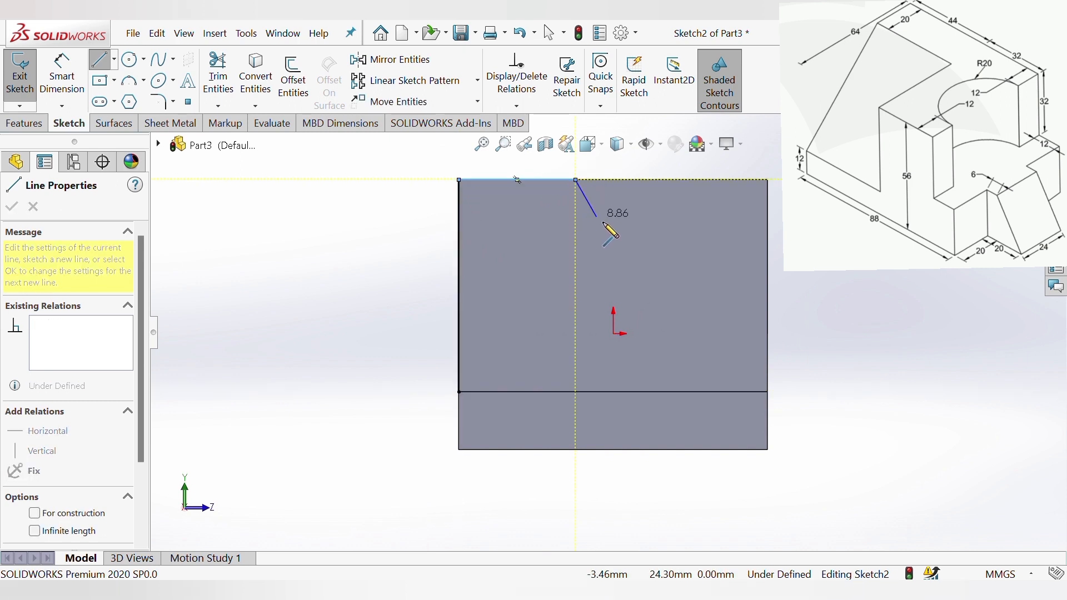
{"action": "left_click", "coordinate": [768, 392]}
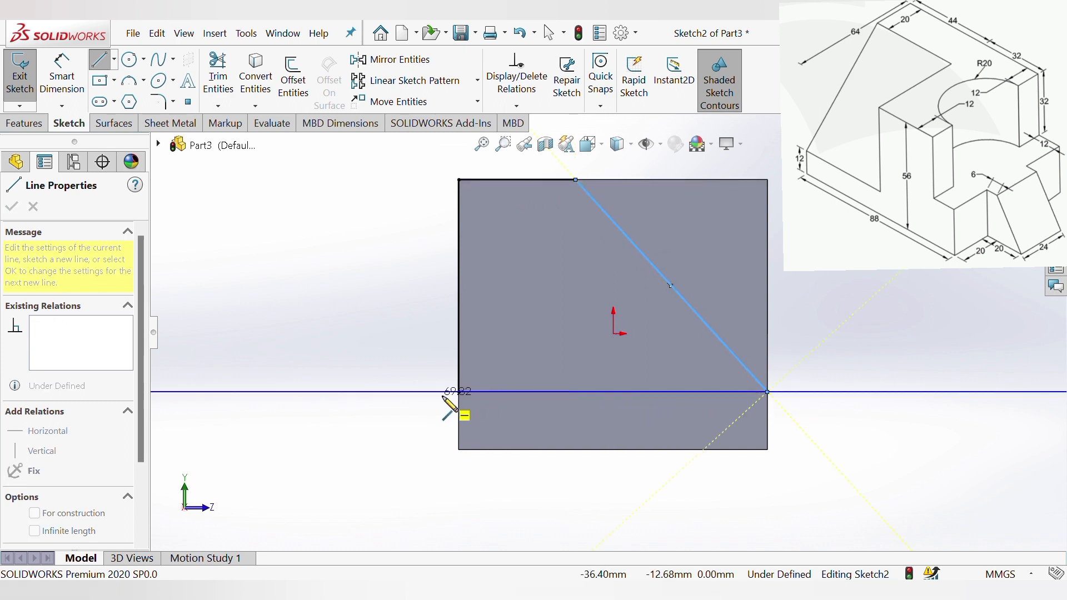
{"action": "left_click", "coordinate": [459, 392]}
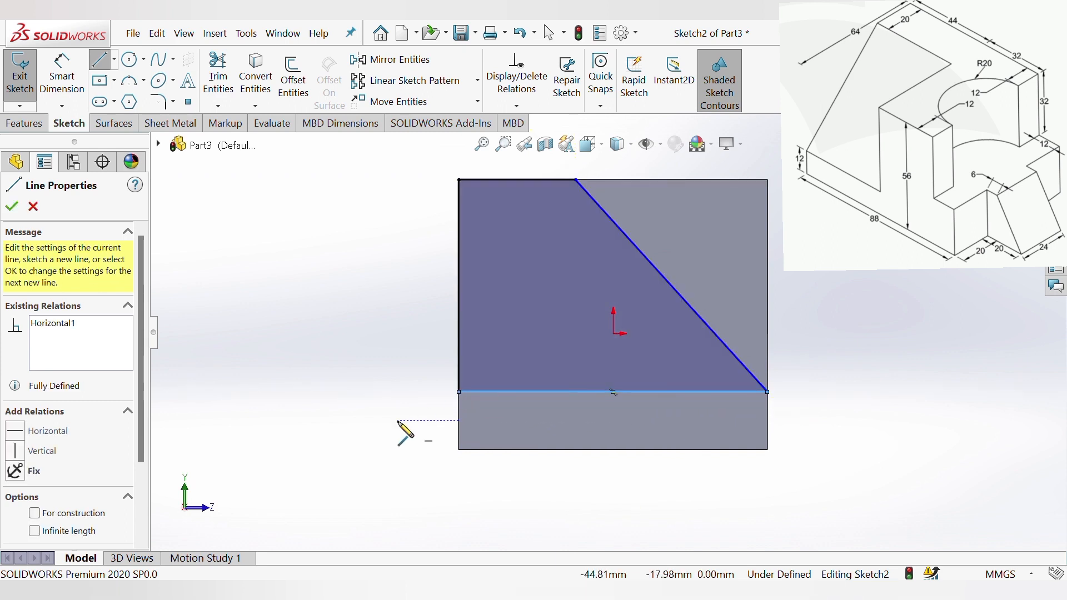
{"action": "key", "text": "Escape"}
Step: Dimension the wedge profile's top edge to 20 mm
{"action": "left_click", "coordinate": [62, 73]}
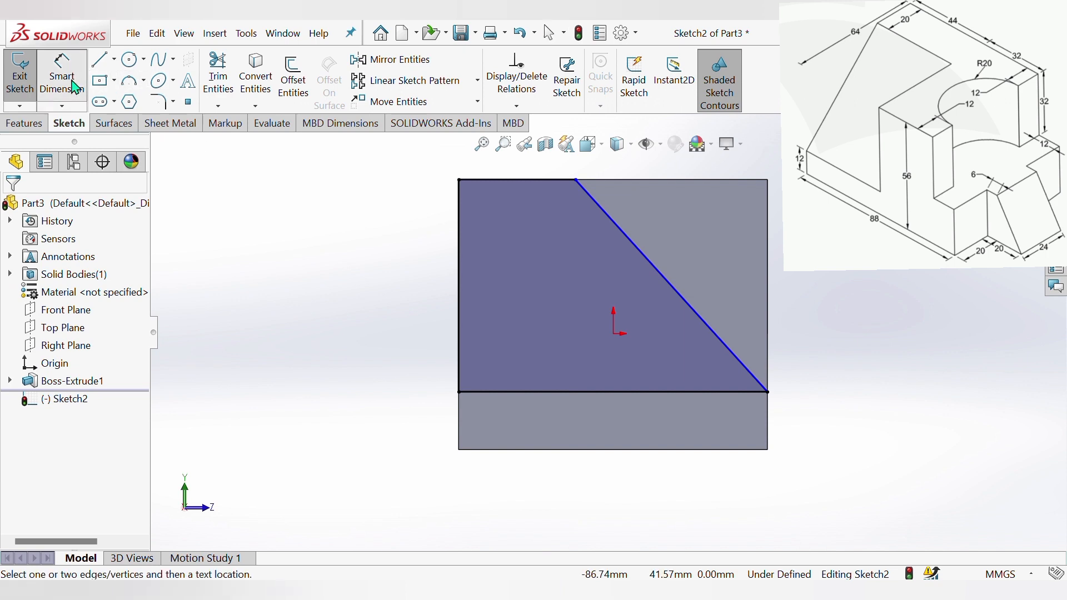
{"action": "left_click", "coordinate": [506, 178]}
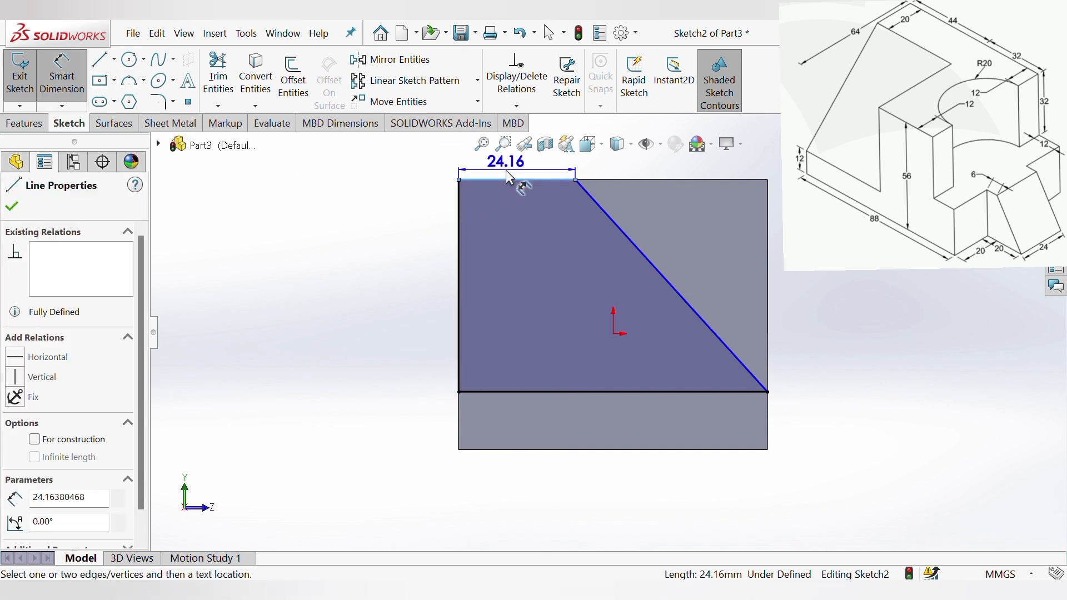
{"action": "left_click", "coordinate": [506, 171]}
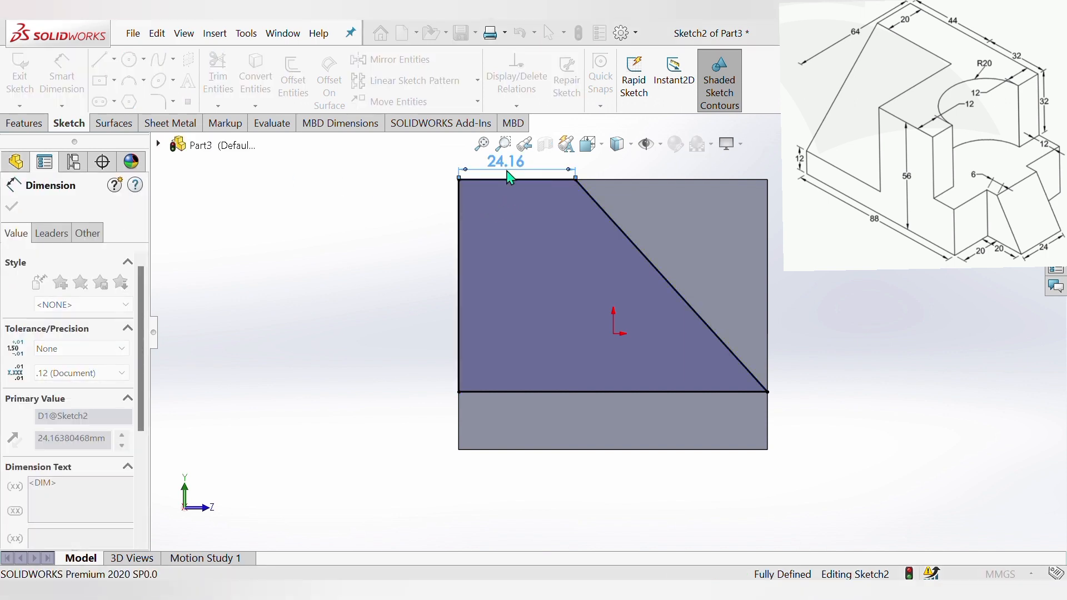
{"action": "type", "text": "20"}
{"action": "key", "text": "Return"}
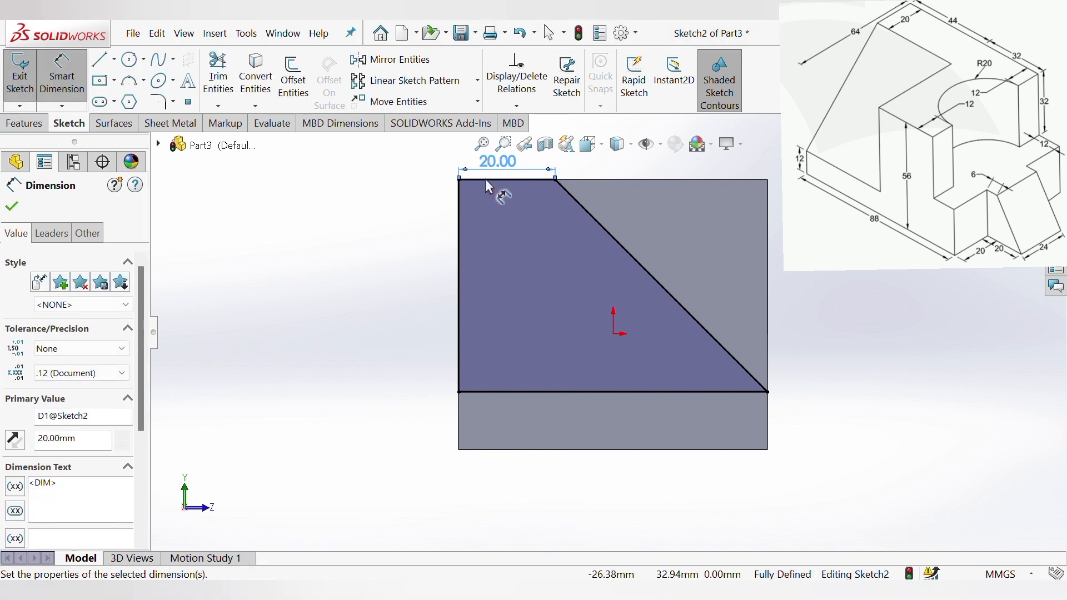
{"action": "left_click", "coordinate": [410, 271]}
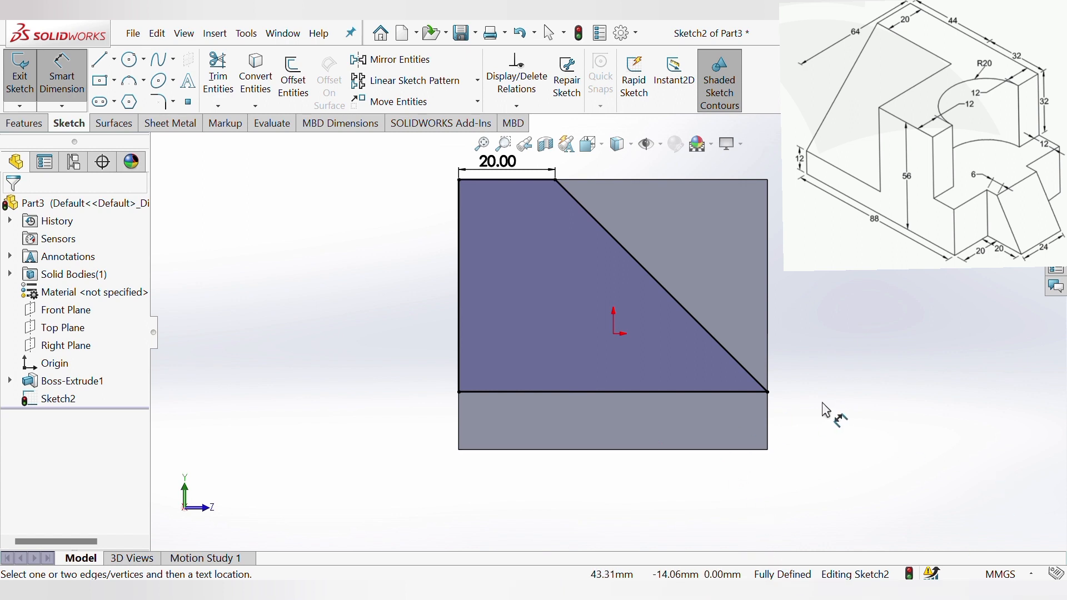
Step: Extrude the wedge profile 44 mm with a Blind end condition, reversed so that it runs over the arm into the block
{"action": "scroll", "coordinate": [807, 309], "scroll_direction": "down", "scroll_amount": 1}
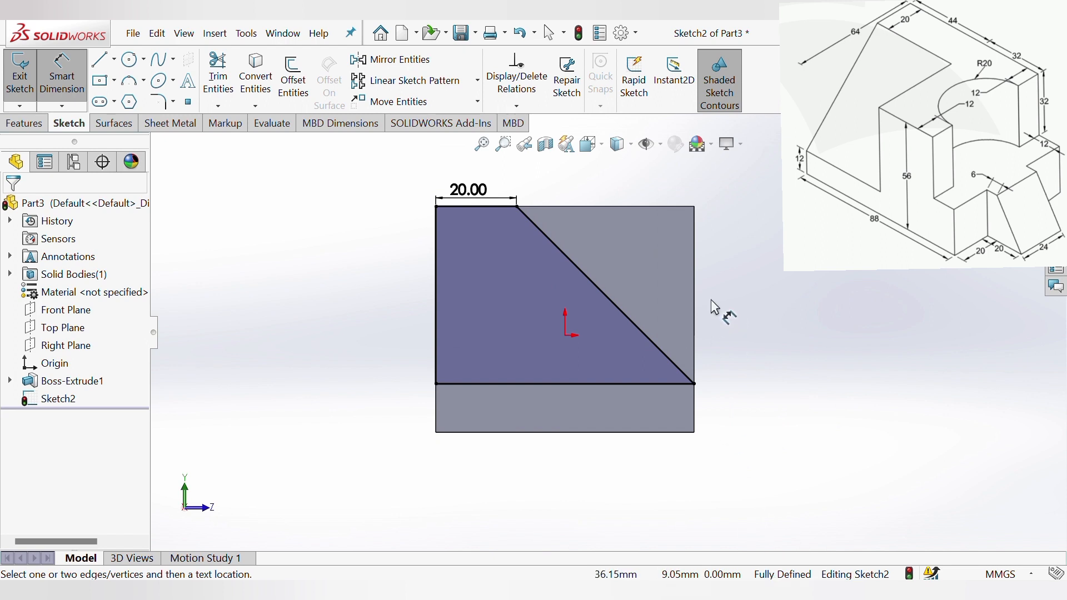
{"action": "key", "text": "ctrl+7"}
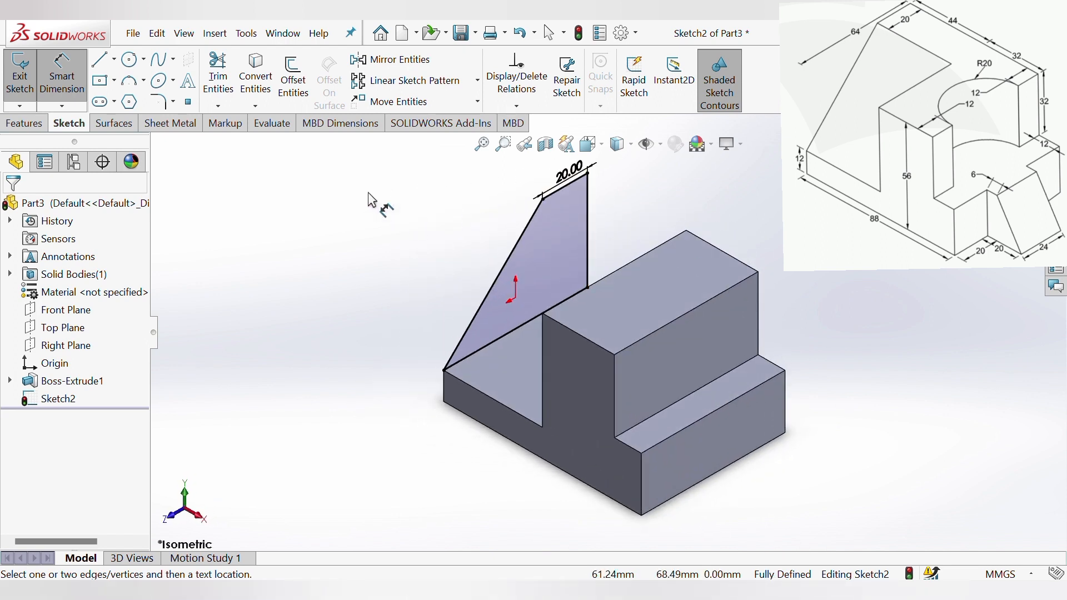
{"action": "left_click", "coordinate": [22, 123]}
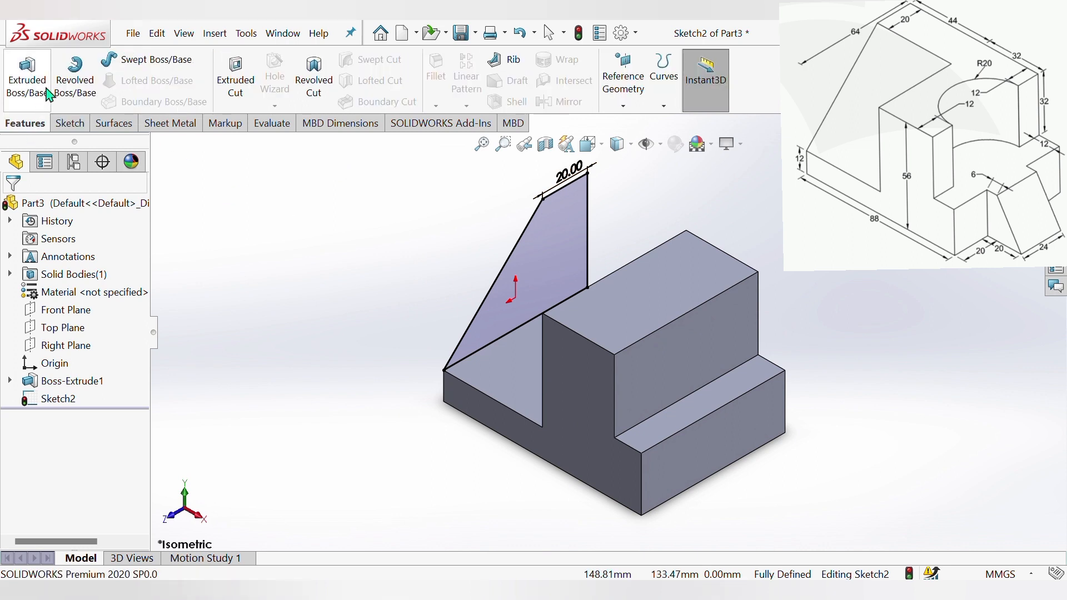
{"action": "left_click", "coordinate": [46, 92]}
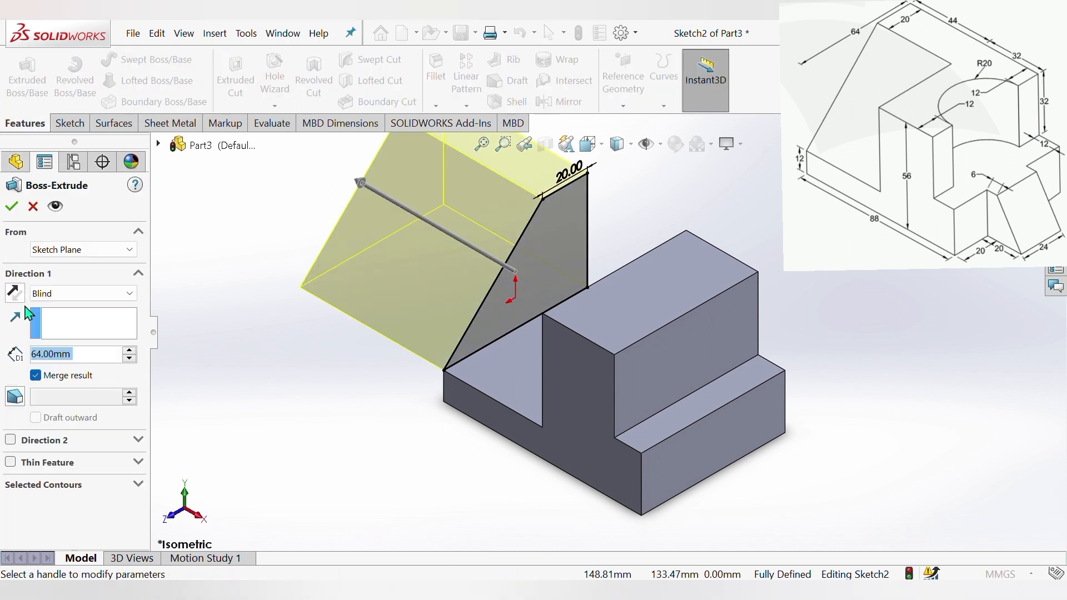
{"action": "left_click", "coordinate": [15, 293]}
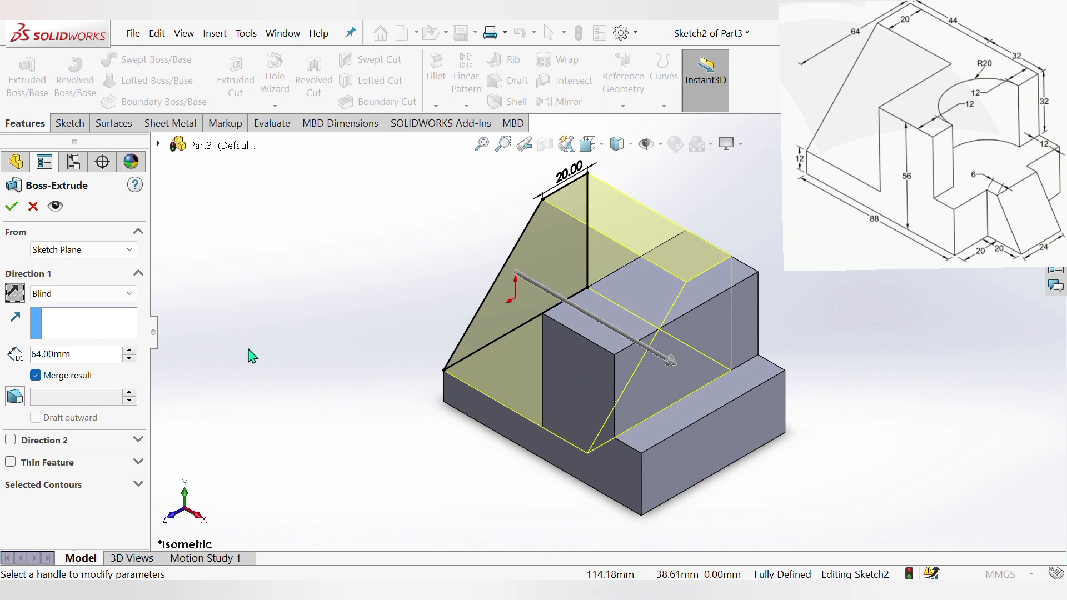
{"action": "scroll", "coordinate": [617, 339], "scroll_direction": "up", "scroll_amount": 2}
{"action": "scroll", "coordinate": [598, 291], "scroll_direction": "down", "scroll_amount": 2}
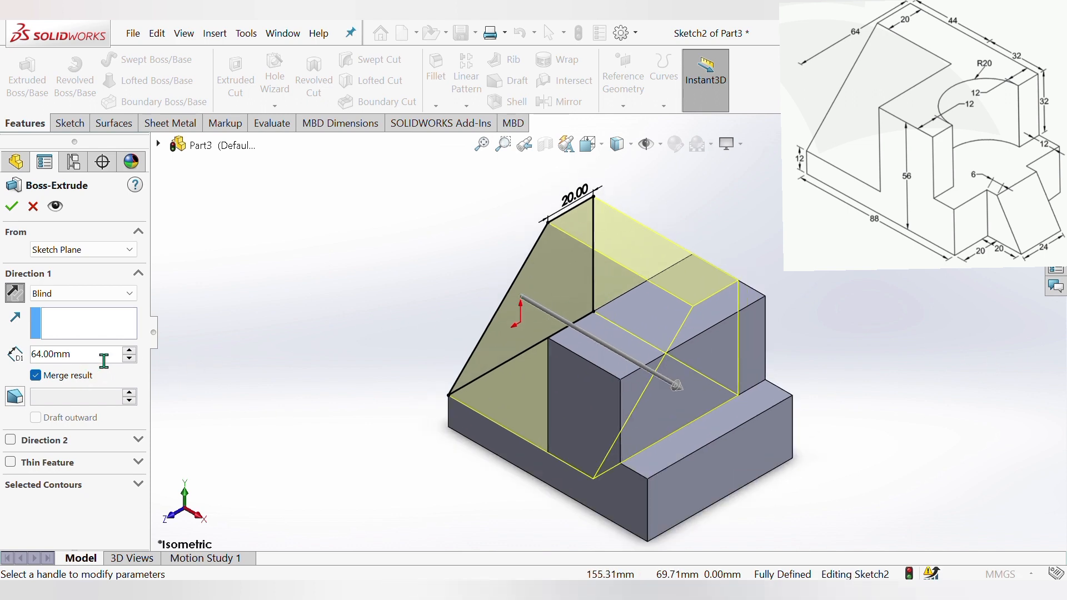
{"action": "left_click", "coordinate": [103, 365]}
{"action": "left_click", "coordinate": [103, 365]}
{"action": "type", "text": "444"}
{"action": "left_click", "coordinate": [104, 365]}
{"action": "type", "text": "44"}
{"action": "key", "text": "Return"}
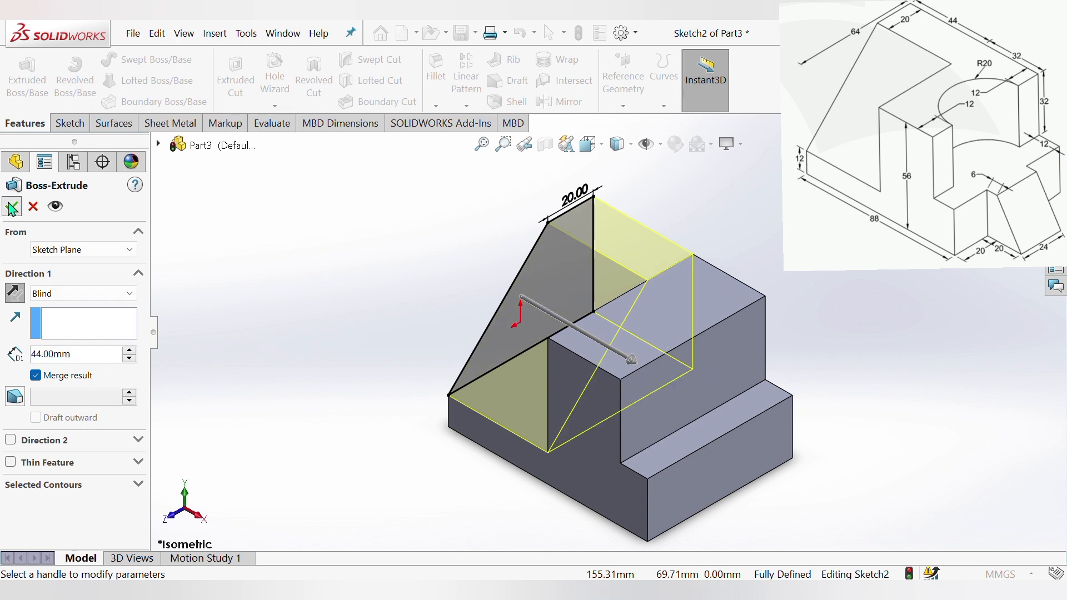
{"action": "left_click", "coordinate": [11, 206]}
Step: Start a new sketch on the upper L-shaped face of the block, viewed face-on
{"action": "scroll", "coordinate": [606, 328], "scroll_direction": "up", "scroll_amount": 2}
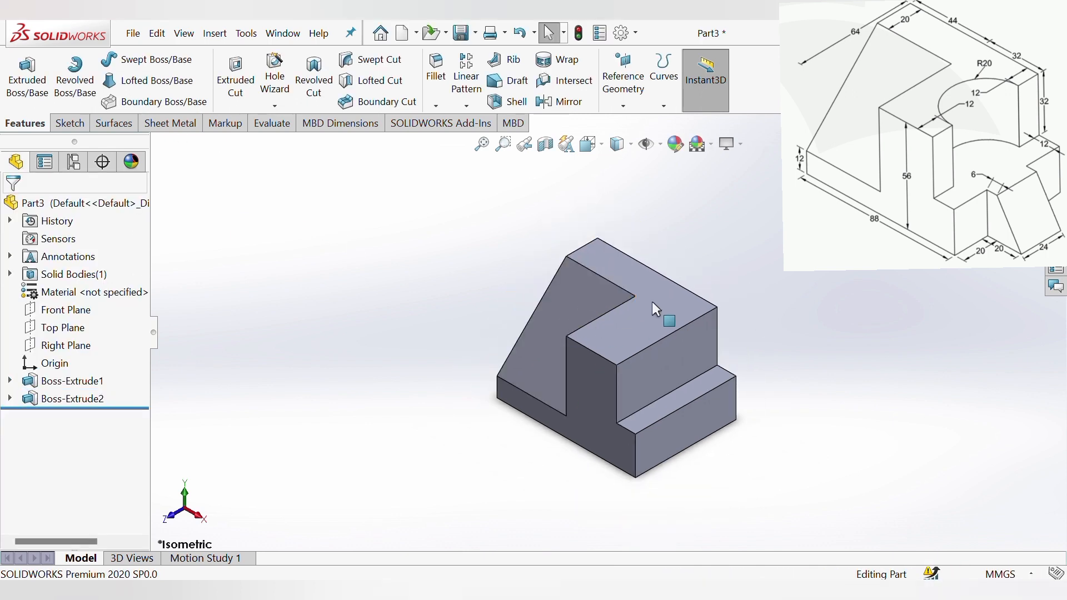
{"action": "scroll", "coordinate": [651, 312], "scroll_direction": "up", "scroll_amount": 1}
{"action": "scroll", "coordinate": [658, 367], "scroll_direction": "down", "scroll_amount": 1}
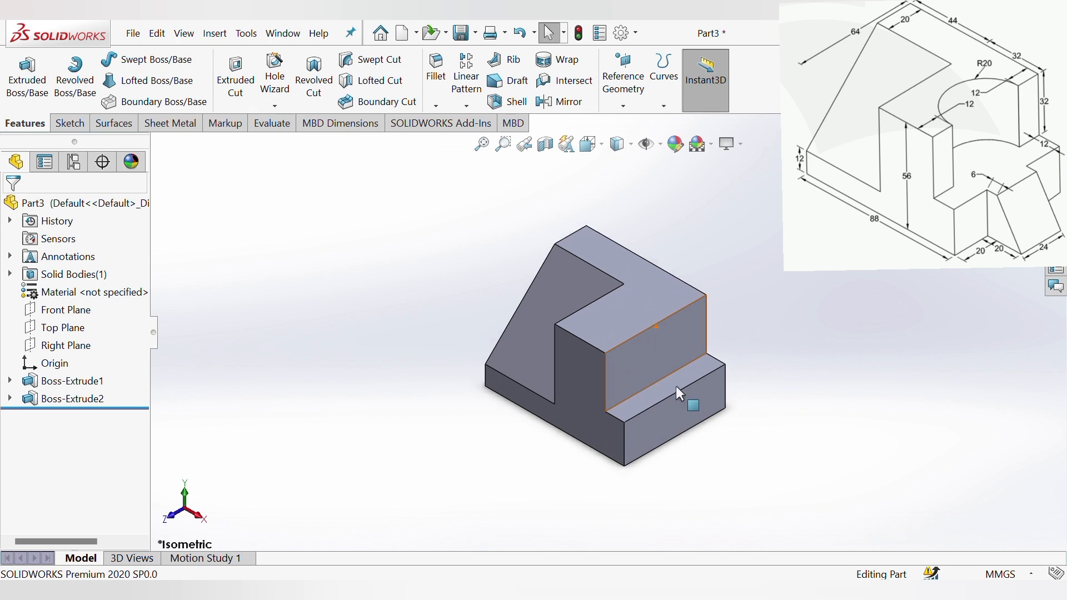
{"action": "scroll", "coordinate": [676, 386], "scroll_direction": "down", "scroll_amount": 2}
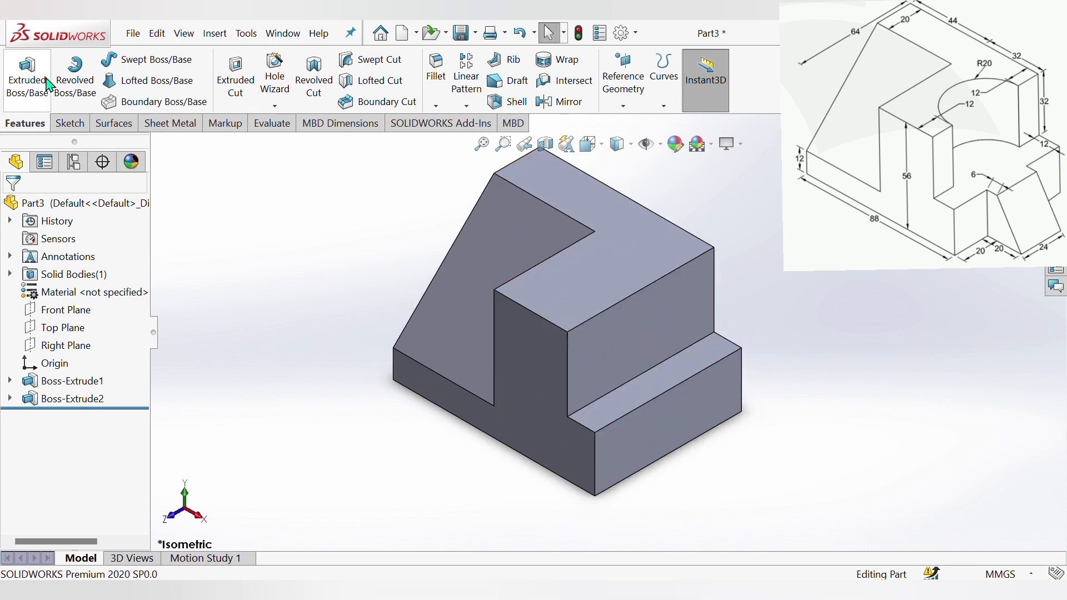
{"action": "left_click", "coordinate": [69, 123]}
{"action": "left_click", "coordinate": [19, 75]}
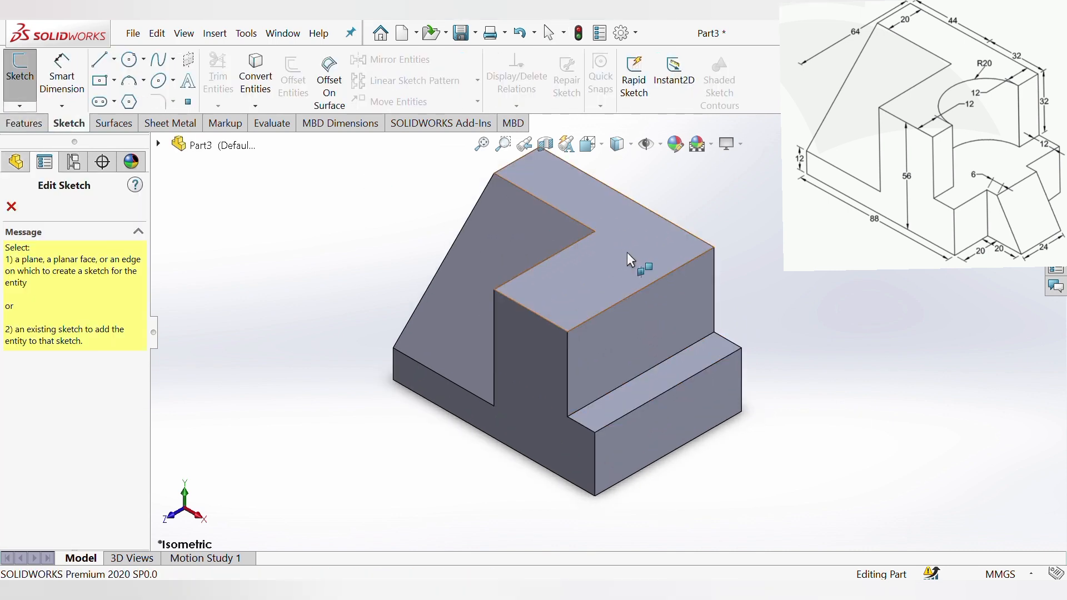
{"action": "left_click", "coordinate": [668, 254]}
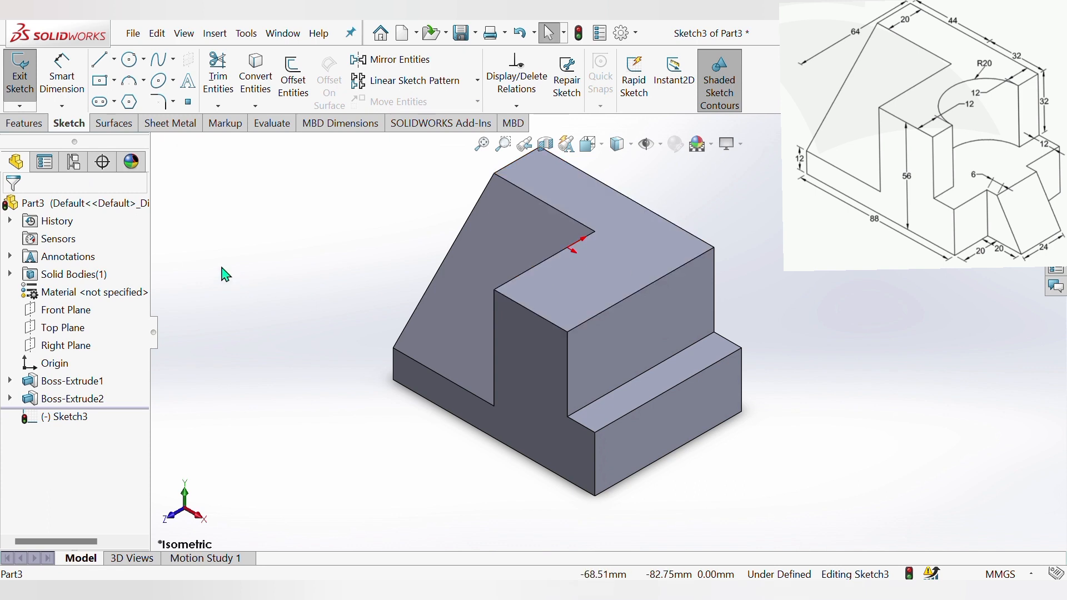
{"action": "key", "text": "ctrl+8"}
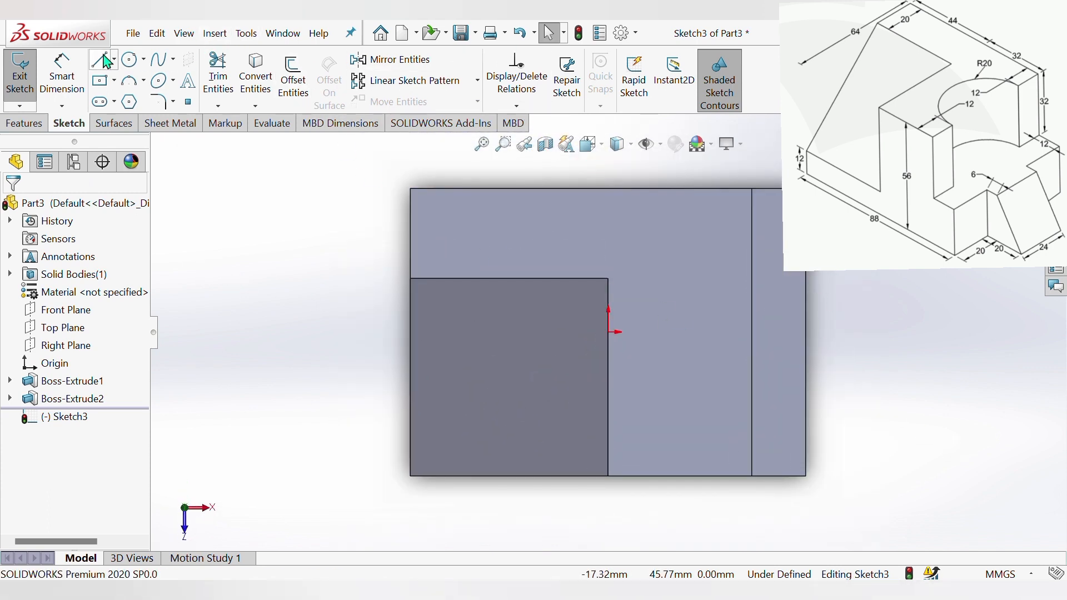
Step: Sketch a circle about 39 mm in diameter centred on the midpoint of the upper face's edge above the low step
{"action": "left_click", "coordinate": [129, 59]}
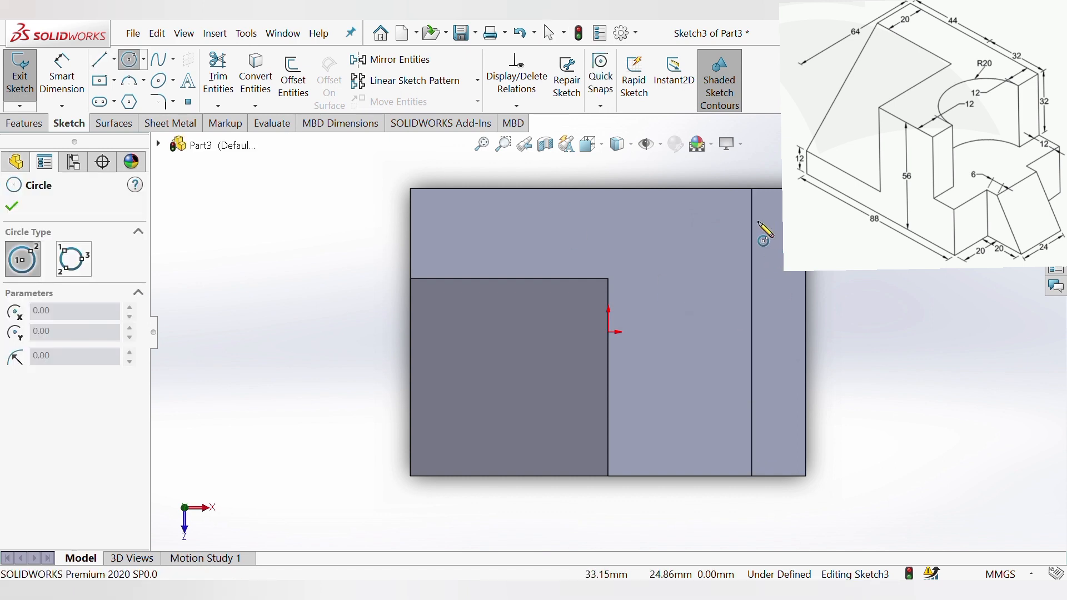
{"action": "left_click", "coordinate": [752, 332]}
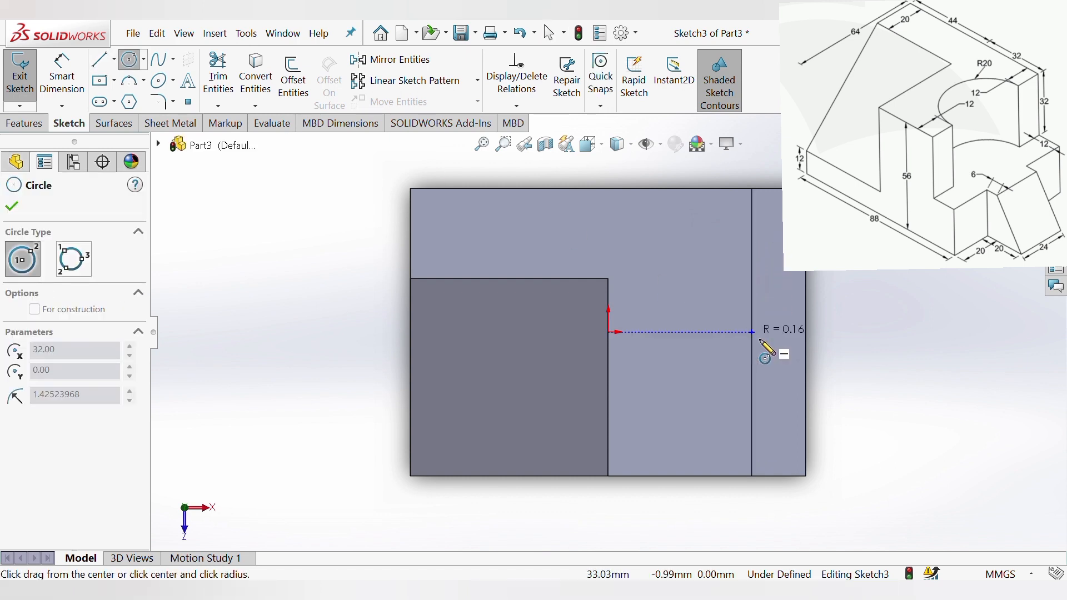
{"action": "left_click", "coordinate": [840, 324]}
Step: Dimension the circle's diameter to 40 mm
{"action": "key", "text": "d"}
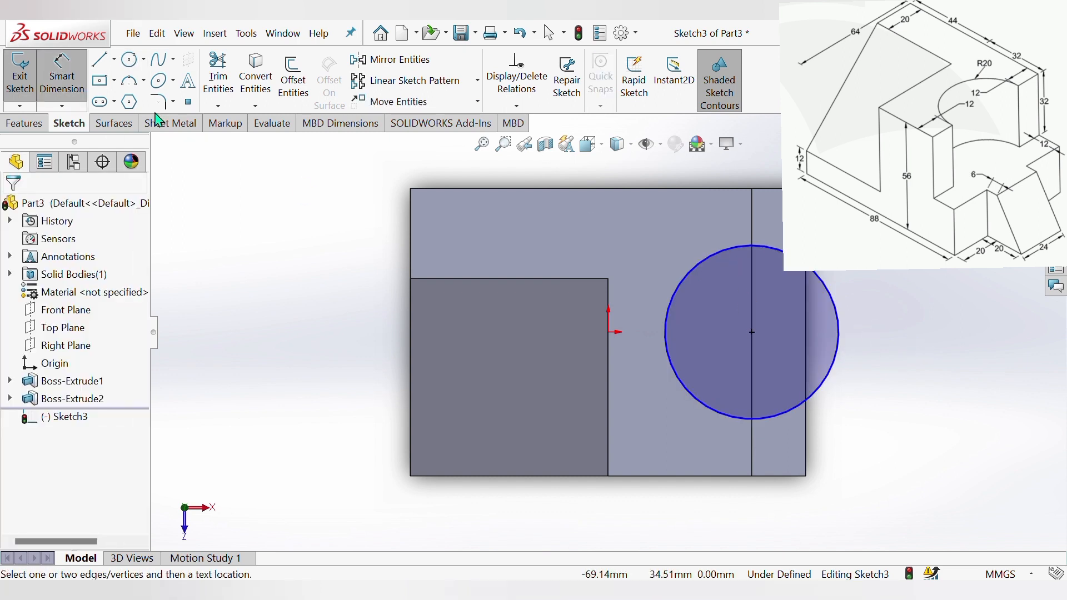
{"action": "left_click", "coordinate": [833, 302]}
{"action": "left_click", "coordinate": [954, 301]}
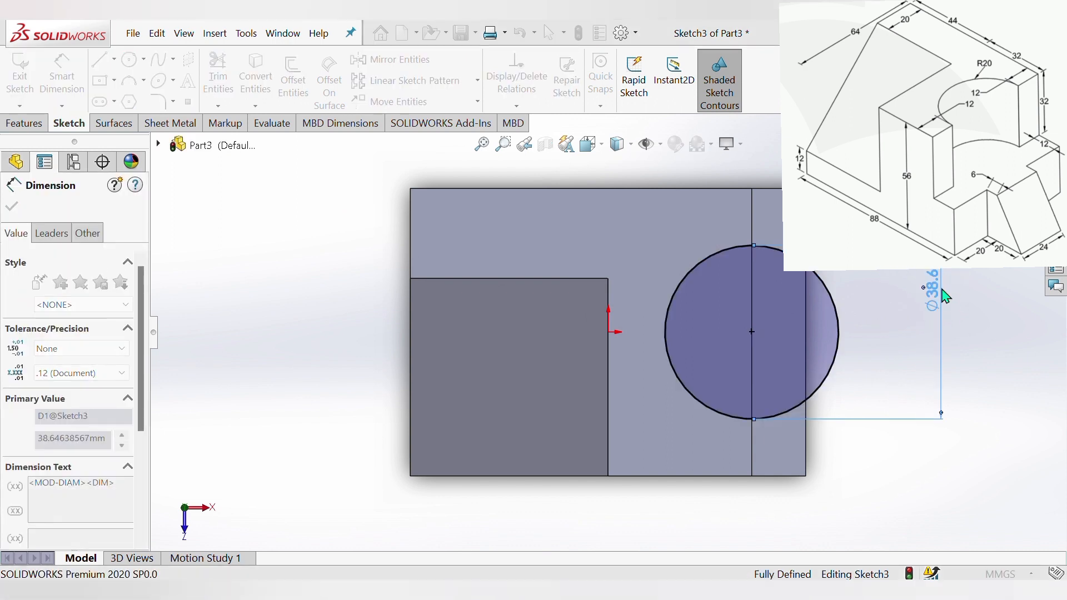
{"action": "type", "text": "40"}
{"action": "left_click", "coordinate": [942, 291]}
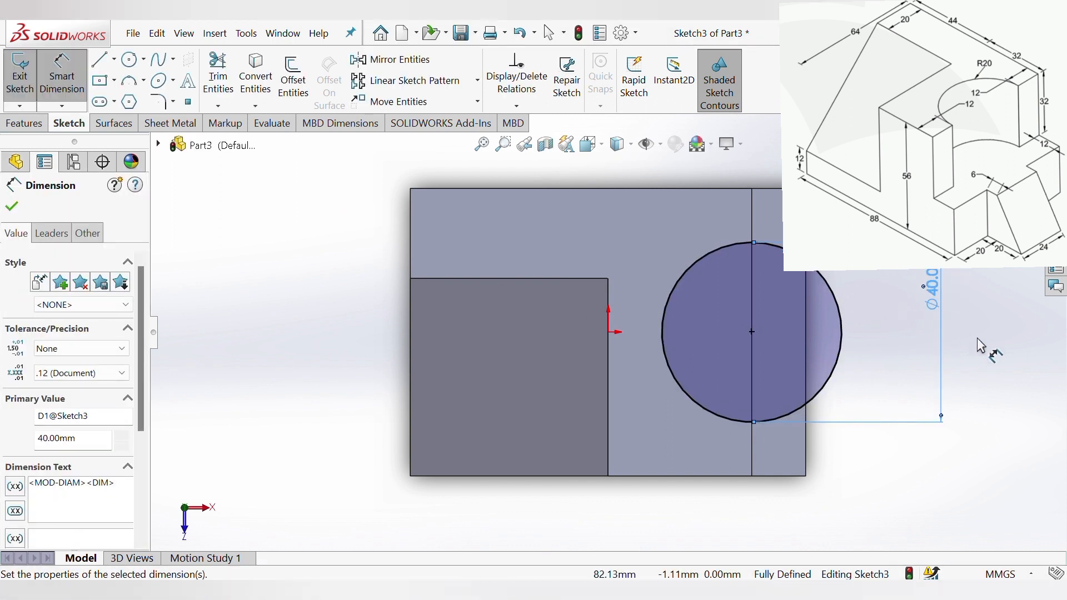
{"action": "left_click", "coordinate": [973, 337]}
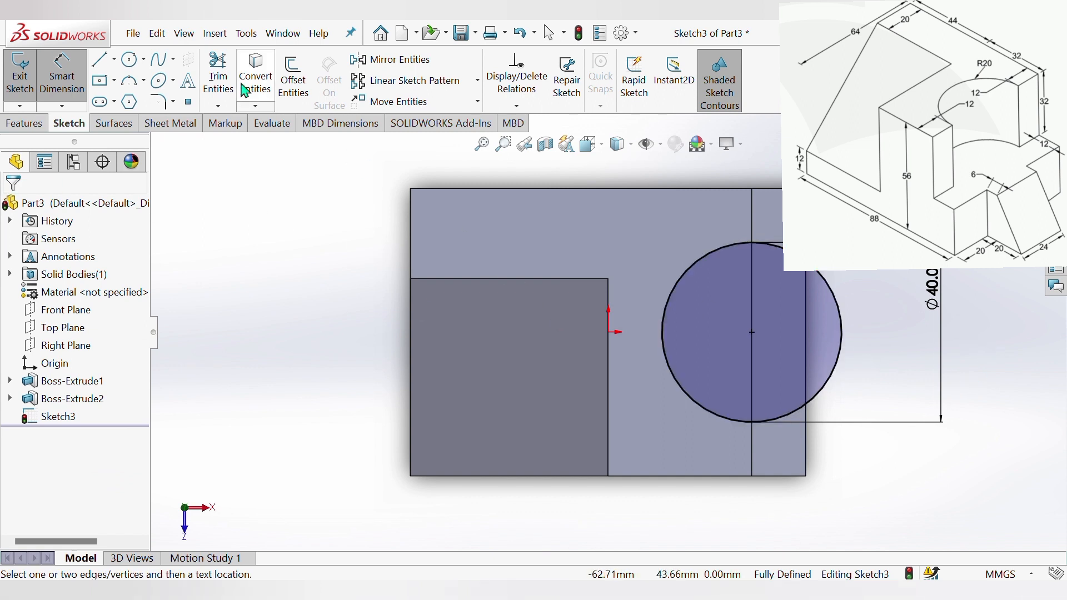
Step: Draw a line across the circle's diameter along the block's edge and trim away the half of the circle outside the block
{"action": "left_click", "coordinate": [103, 59]}
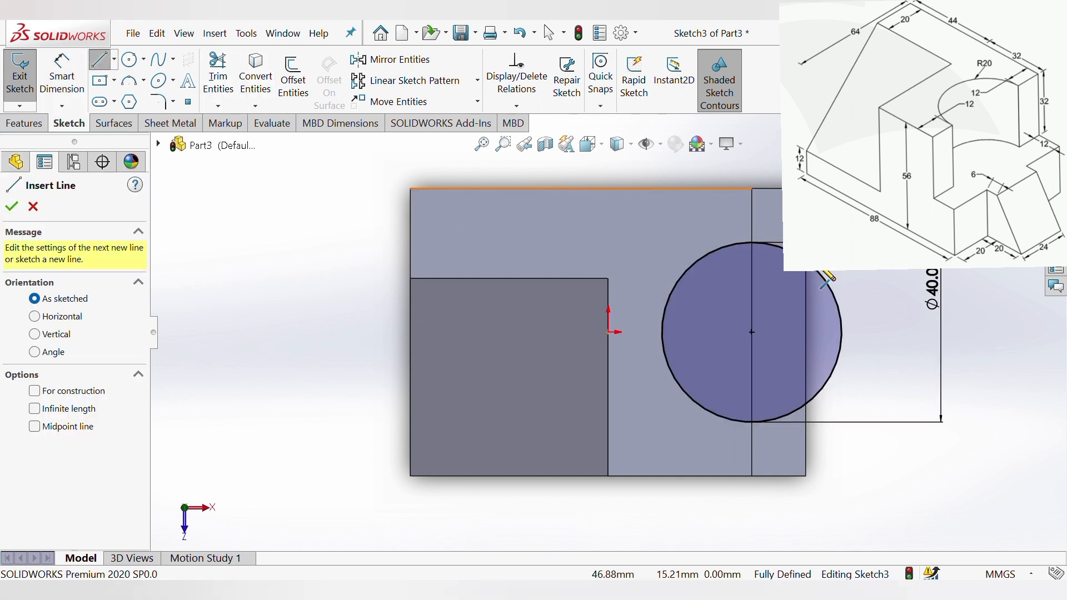
{"action": "left_click", "coordinate": [752, 242]}
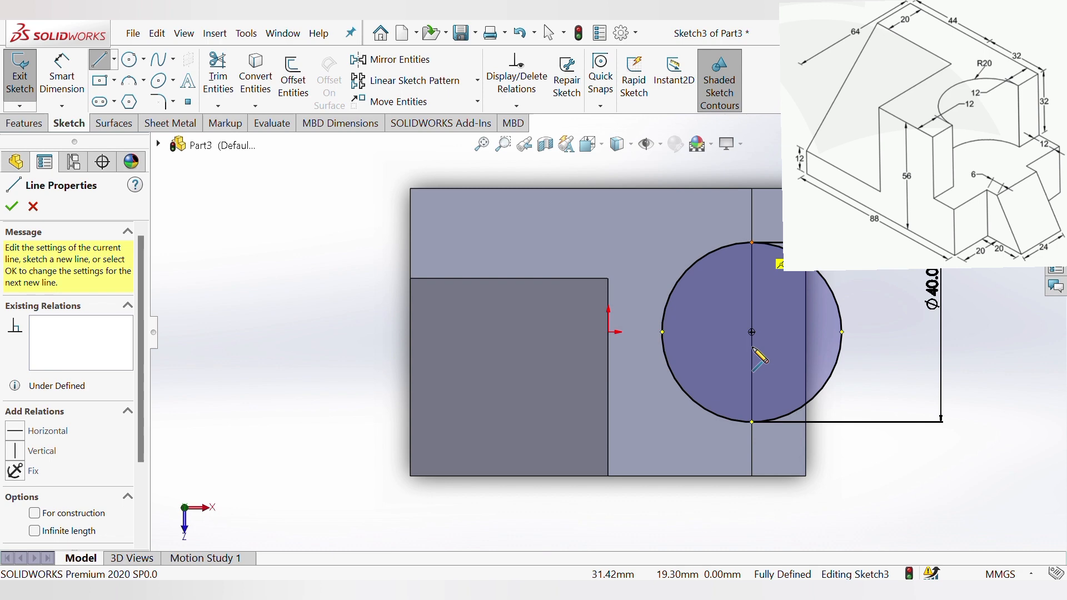
{"action": "left_click", "coordinate": [753, 422]}
{"action": "key", "text": "Escape"}
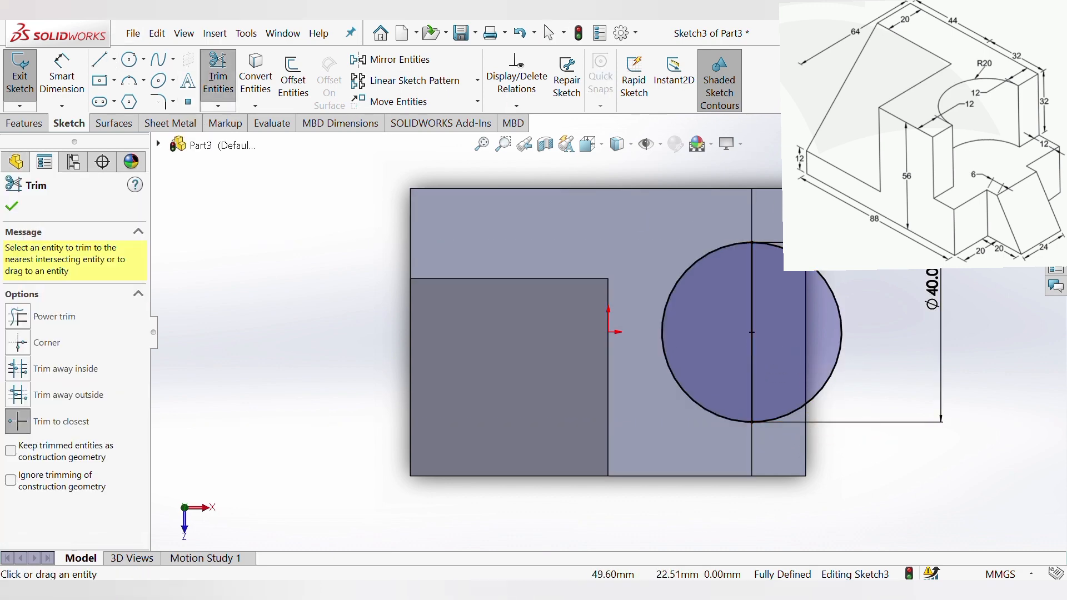
{"action": "left_click", "coordinate": [218, 81]}
{"action": "left_click", "coordinate": [839, 304]}
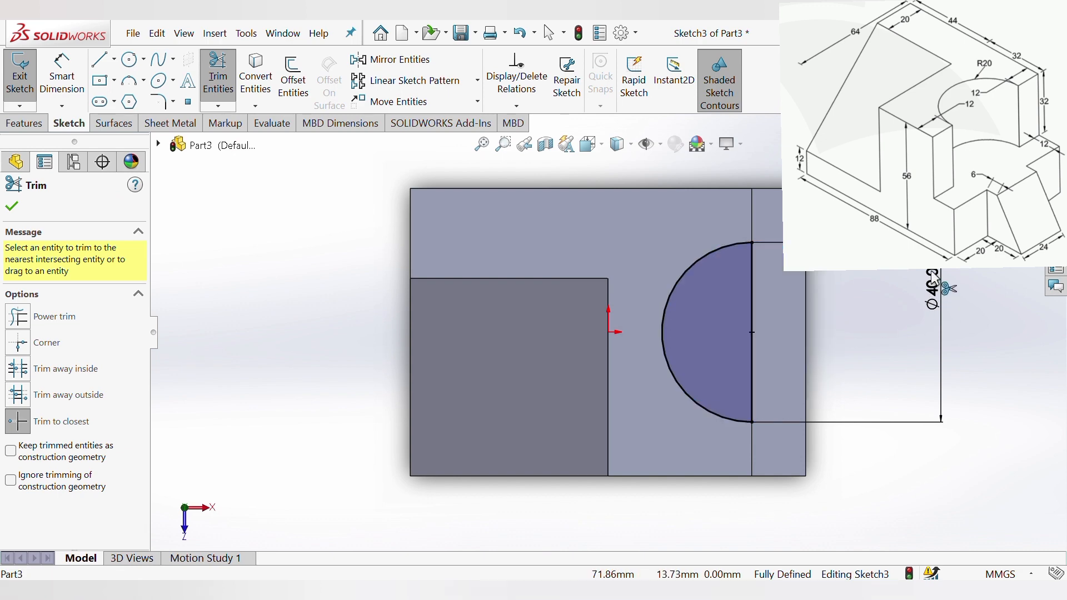
{"action": "left_click", "coordinate": [11, 206]}
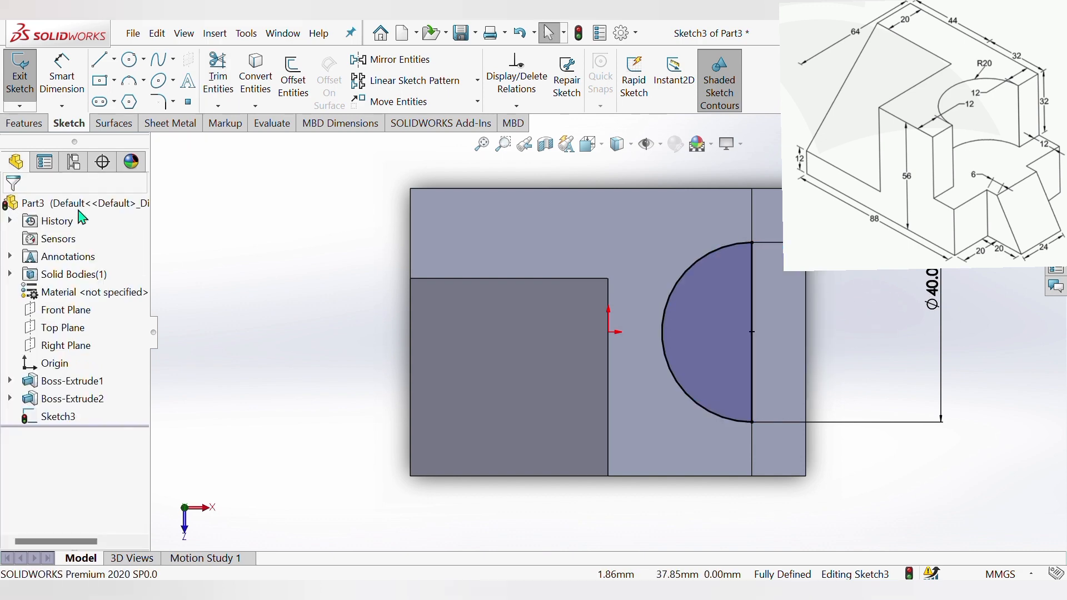
Step: Cut the semicircular profile 32 mm deep into the block with an Extruded Cut using the Blind end condition
{"action": "key", "text": "ctrl+7"}
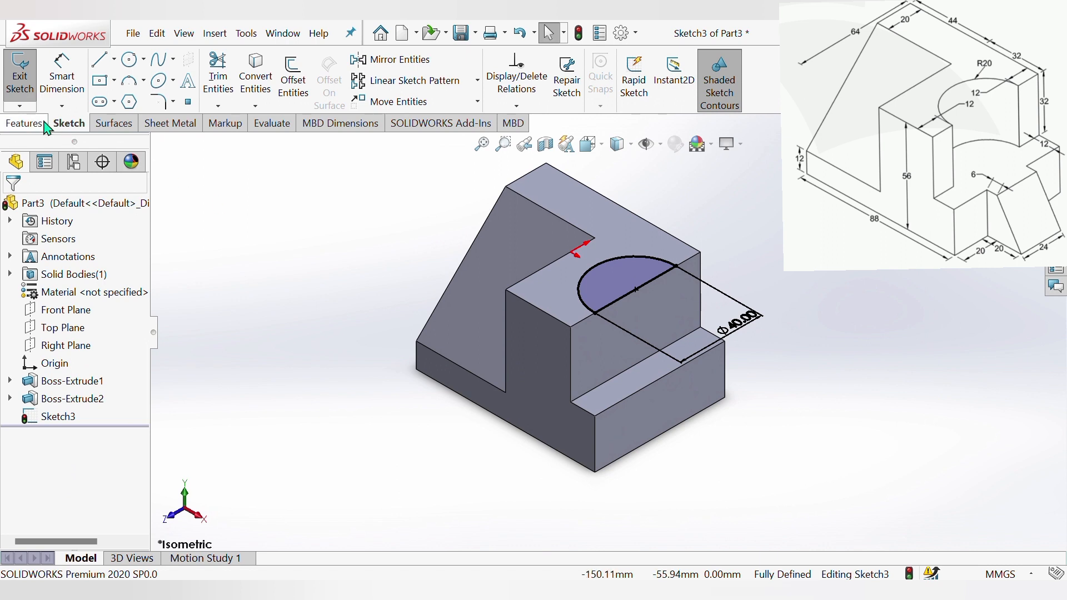
{"action": "left_click", "coordinate": [21, 125]}
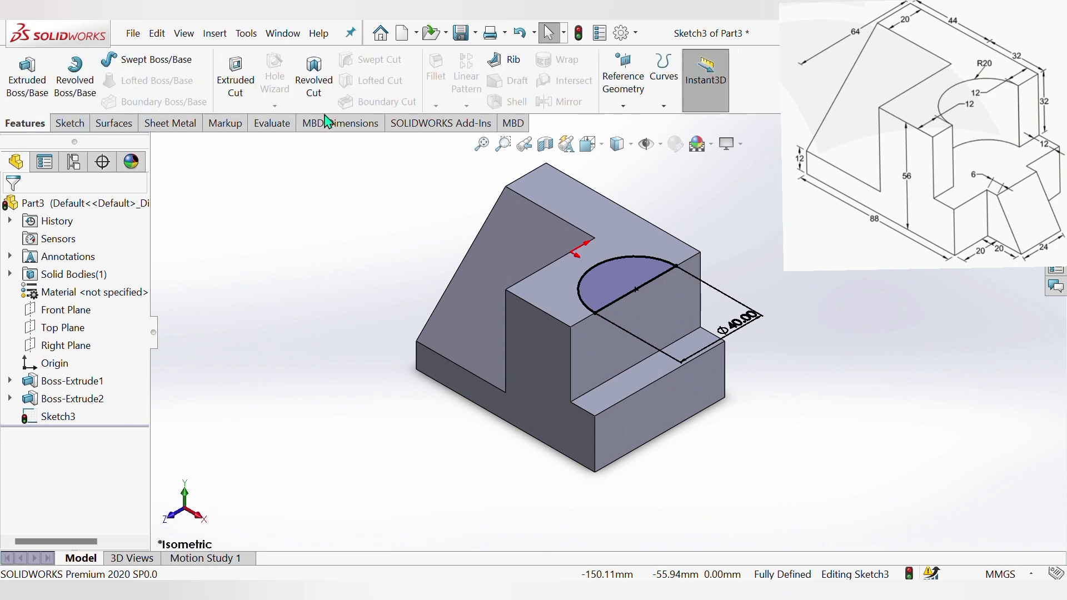
{"action": "left_click", "coordinate": [238, 82]}
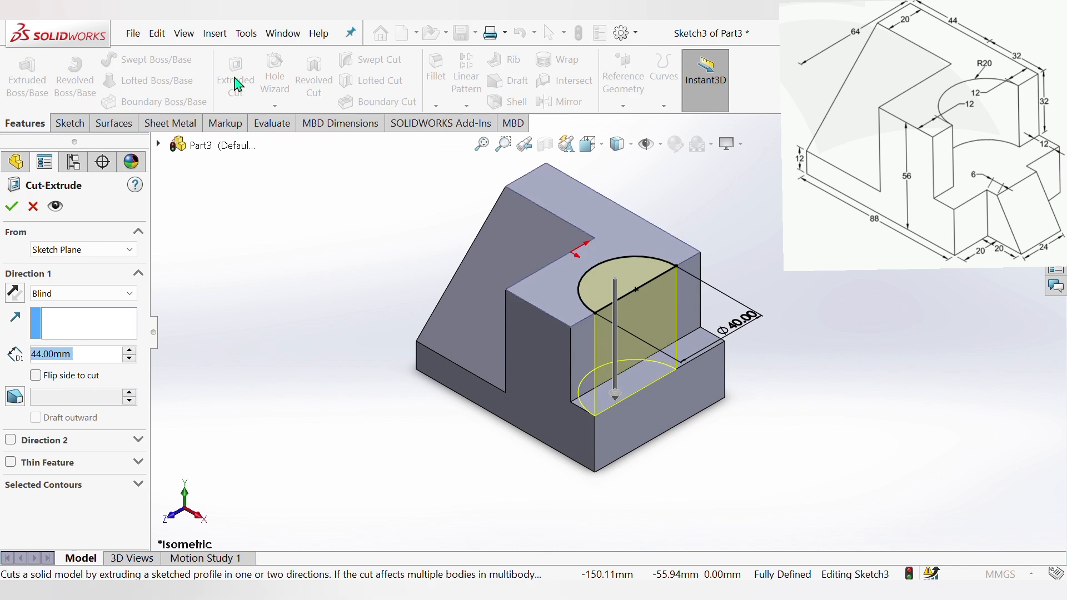
{"action": "scroll", "coordinate": [567, 295], "scroll_direction": "down", "scroll_amount": 2}
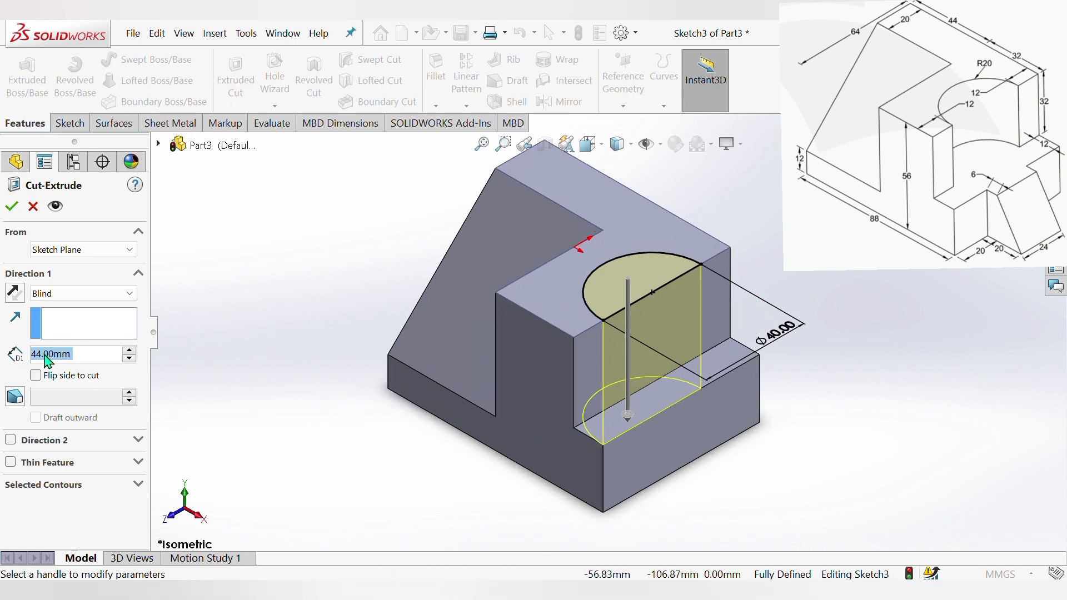
{"action": "type", "text": "32"}
{"action": "key", "text": "Return"}
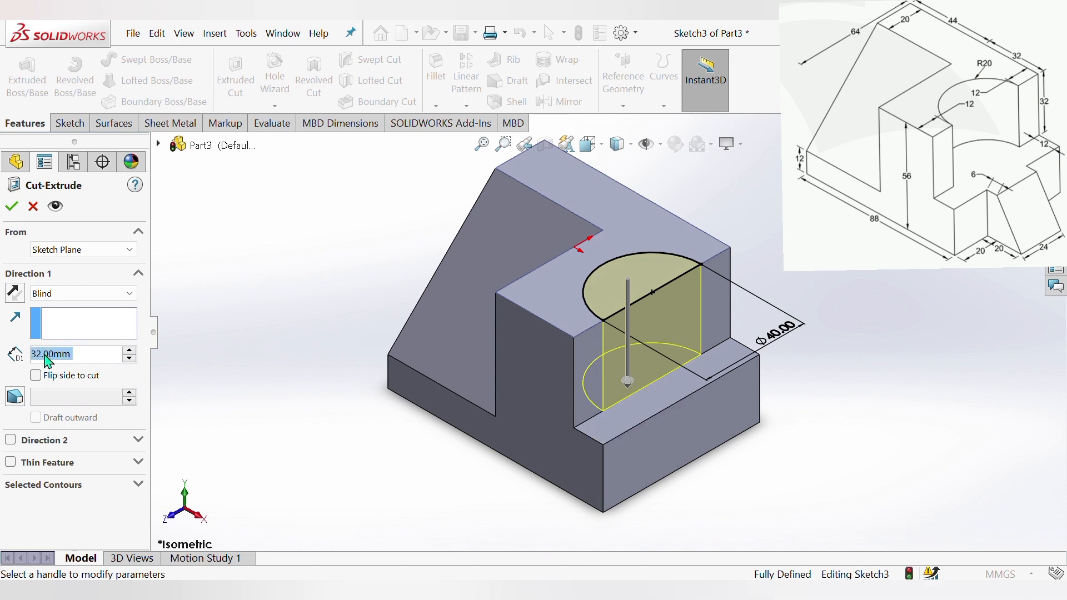
{"action": "left_click", "coordinate": [11, 206]}
Step: Show the Front Plane in the model and clear the selection
{"action": "scroll", "coordinate": [705, 282], "scroll_direction": "up", "scroll_amount": 2}
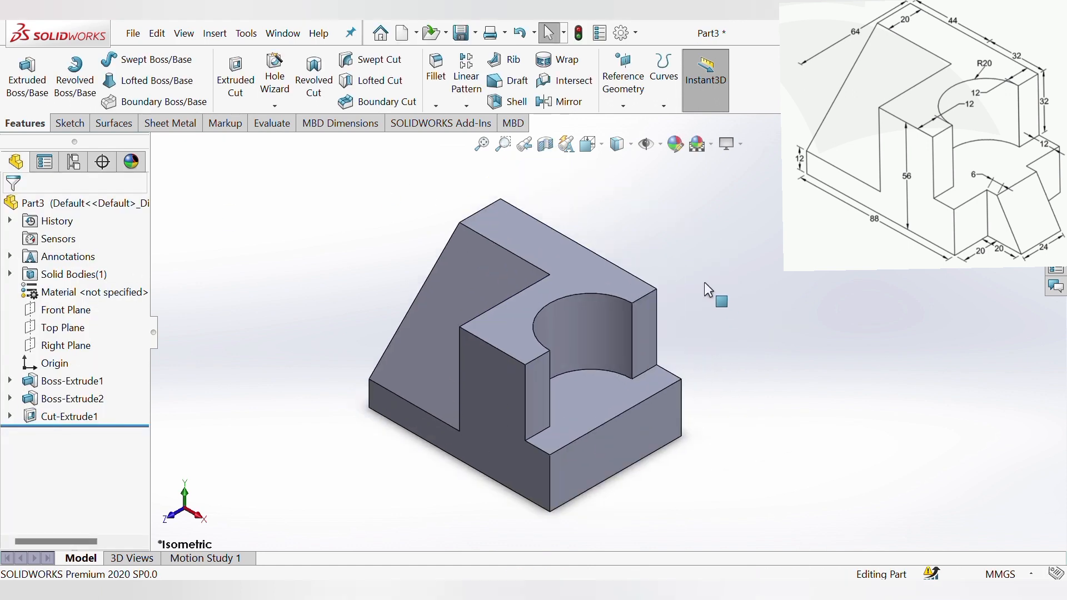
{"action": "scroll", "coordinate": [485, 372], "scroll_direction": "up", "scroll_amount": 2}
{"action": "scroll", "coordinate": [484, 372], "scroll_direction": "down", "scroll_amount": 2}
{"action": "scroll", "coordinate": [618, 367], "scroll_direction": "up", "scroll_amount": 1}
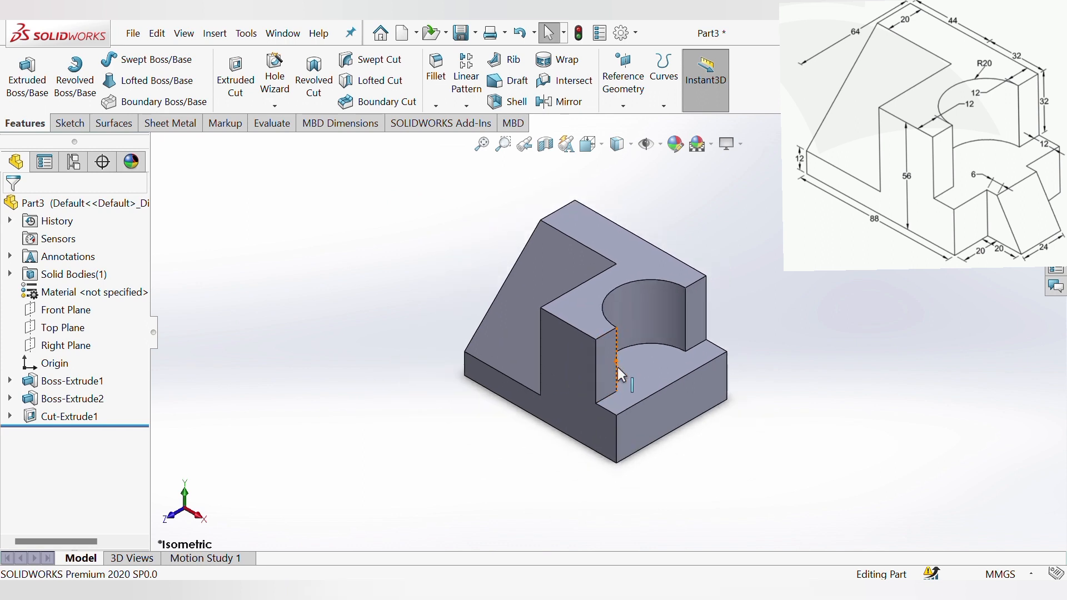
{"action": "scroll", "coordinate": [701, 394], "scroll_direction": "down", "scroll_amount": 1}
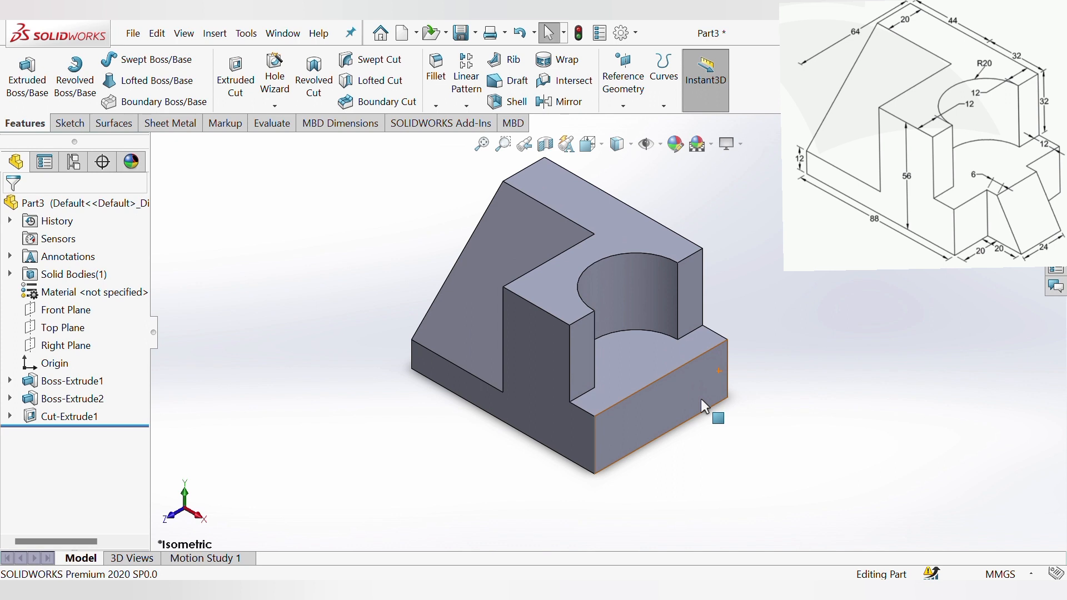
{"action": "scroll", "coordinate": [579, 342], "scroll_direction": "up", "scroll_amount": 2}
{"action": "scroll", "coordinate": [623, 361], "scroll_direction": "down", "scroll_amount": 4}
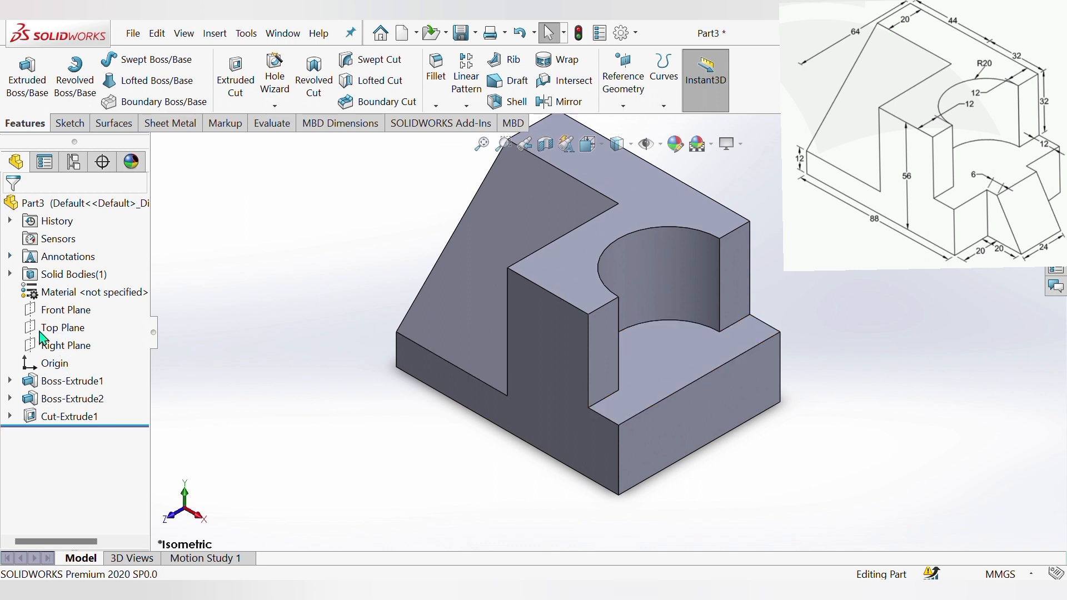
{"action": "left_click", "coordinate": [60, 313]}
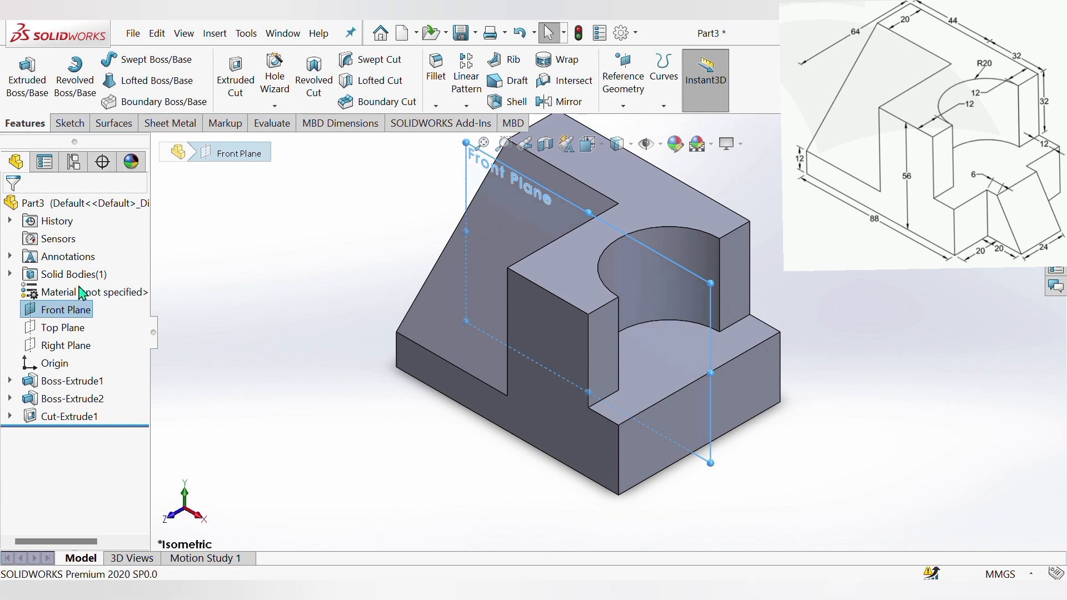
{"action": "left_click", "coordinate": [353, 243]}
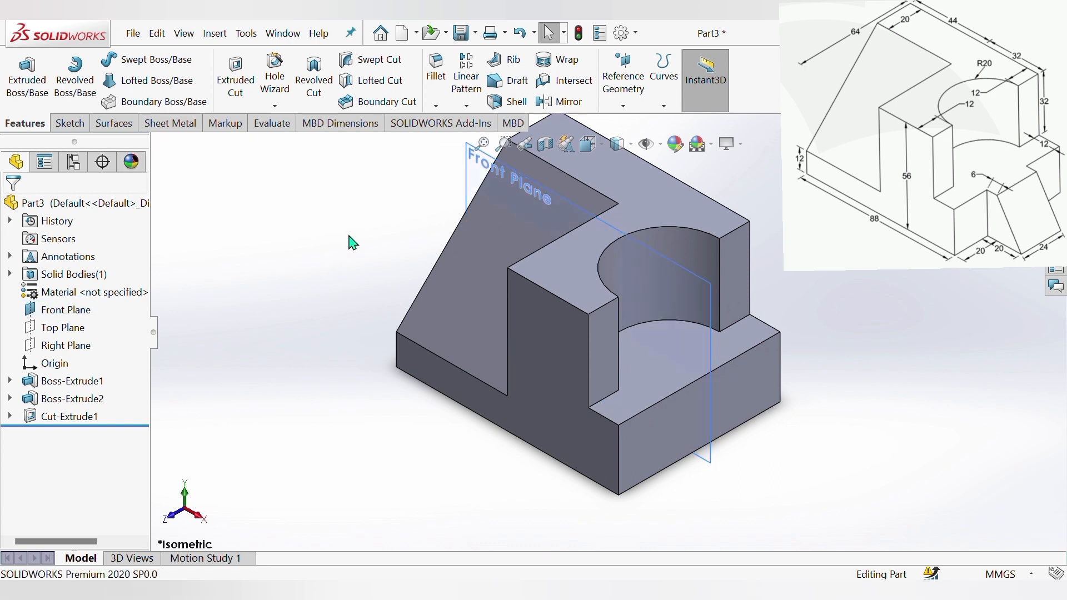
Step: Sketch a closed trapezoid on the Front Plane against the front step's end face, with top edge about 10 mm and base about 25 mm
{"action": "key", "text": "ctrl+1"}
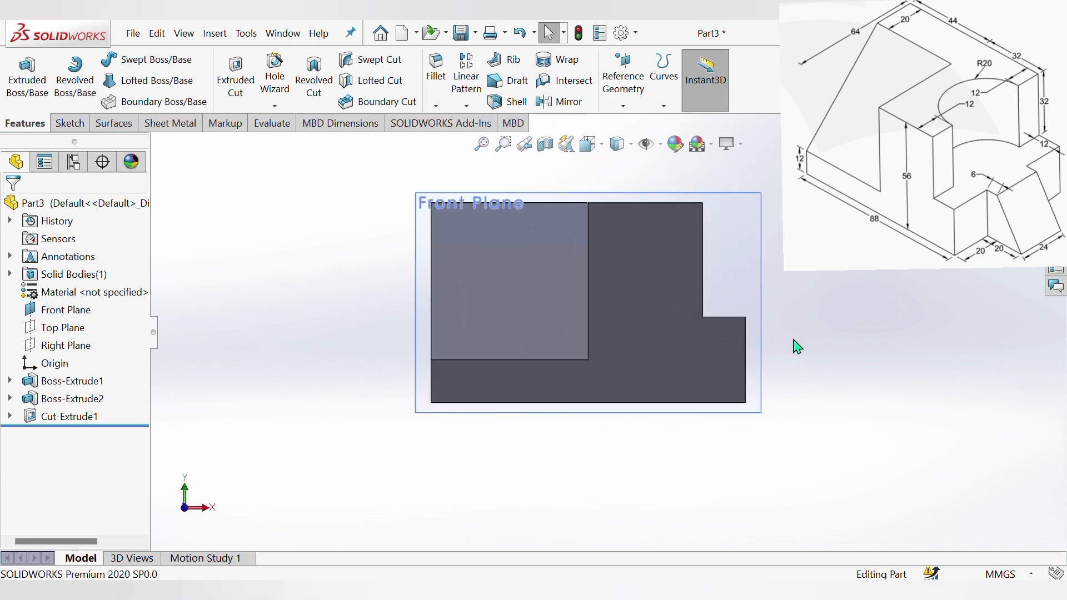
{"action": "left_click", "coordinate": [66, 121]}
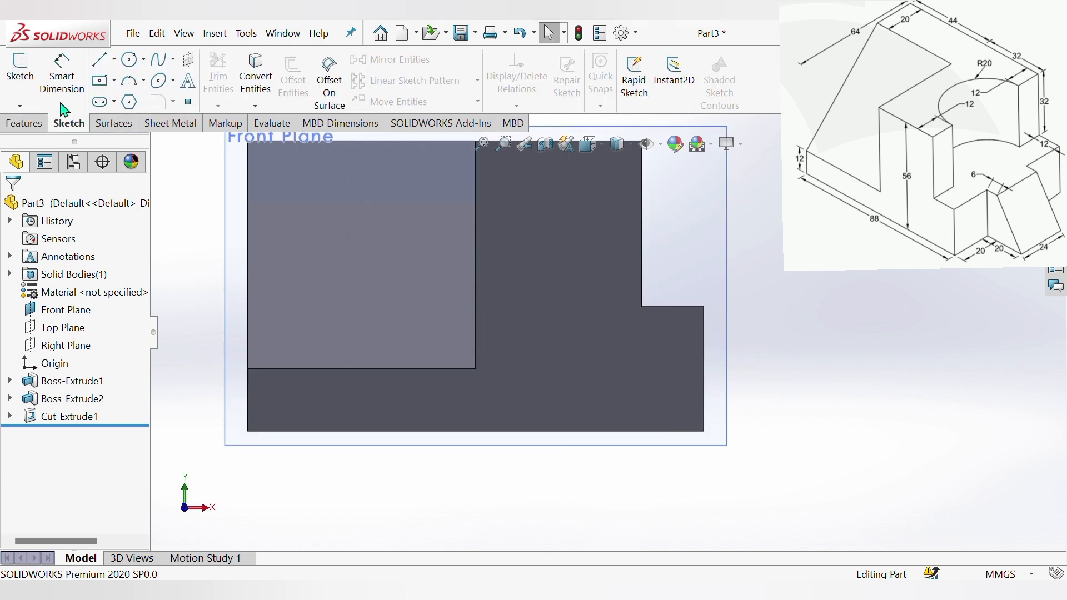
{"action": "left_click", "coordinate": [20, 70]}
{"action": "left_click", "coordinate": [685, 253]}
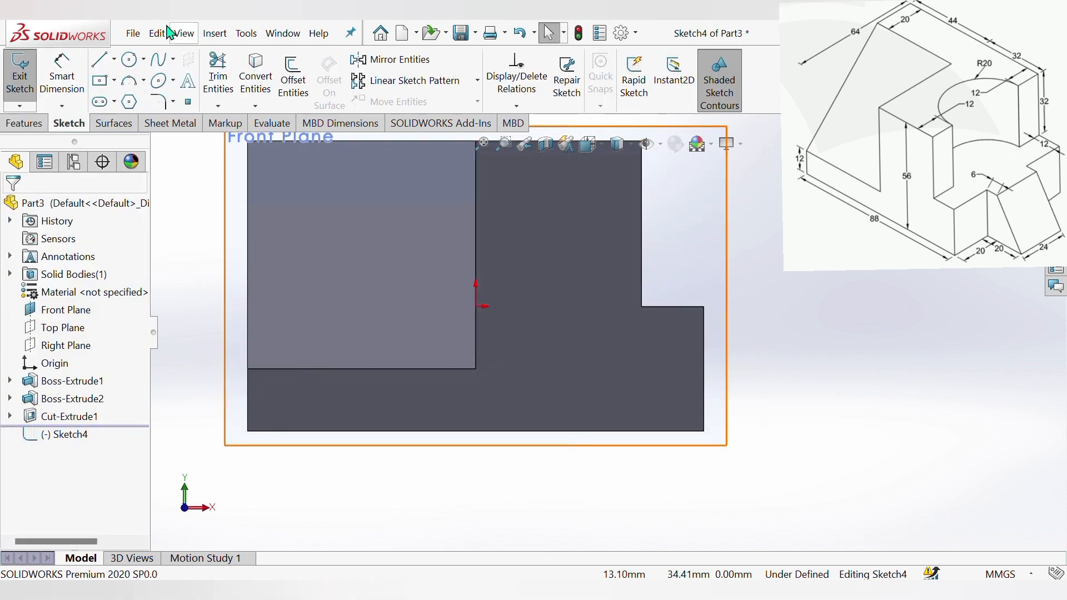
{"action": "left_click", "coordinate": [100, 60]}
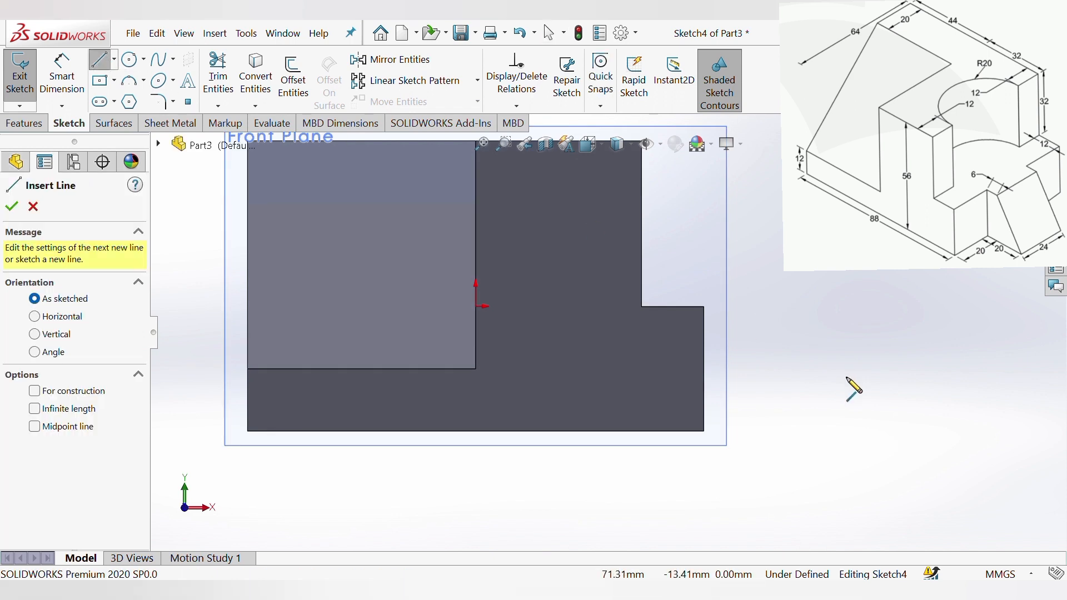
{"action": "scroll", "coordinate": [739, 331], "scroll_direction": "down", "scroll_amount": 1}
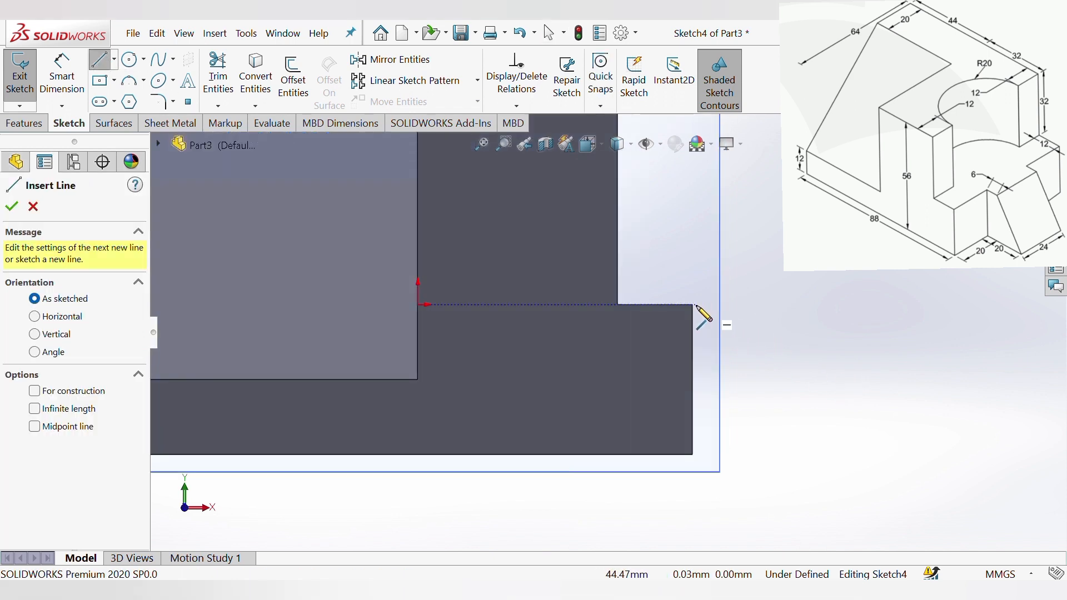
{"action": "left_click", "coordinate": [695, 305]}
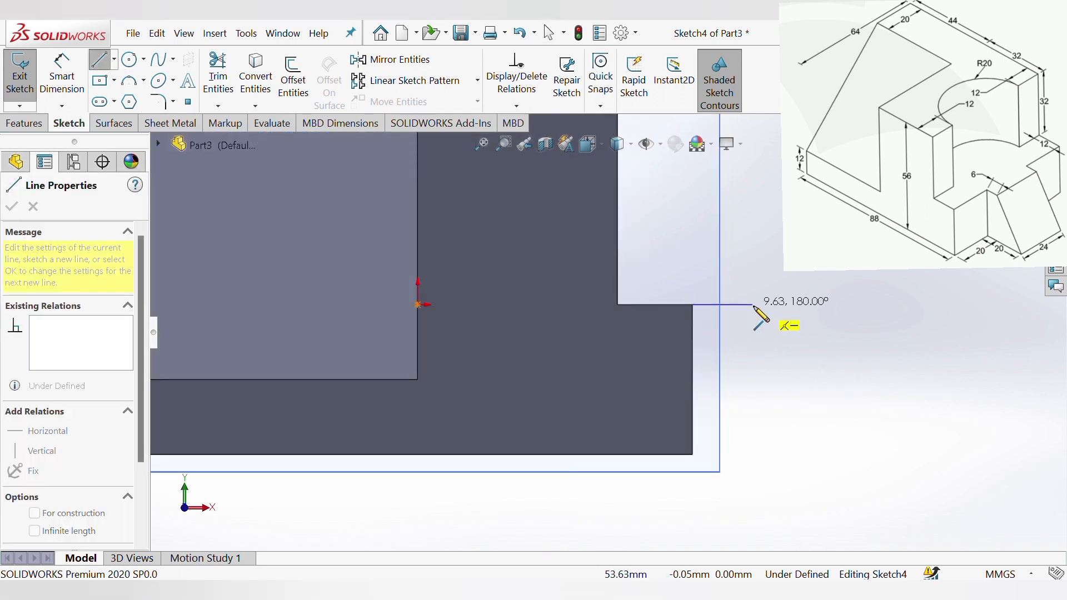
{"action": "left_click", "coordinate": [753, 305]}
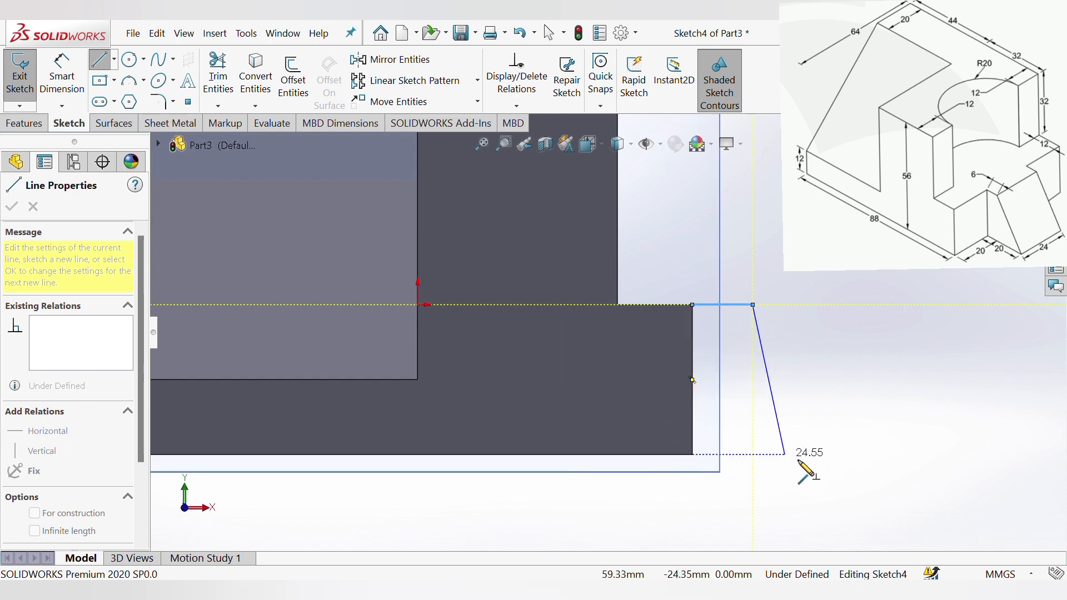
{"action": "left_click", "coordinate": [850, 455]}
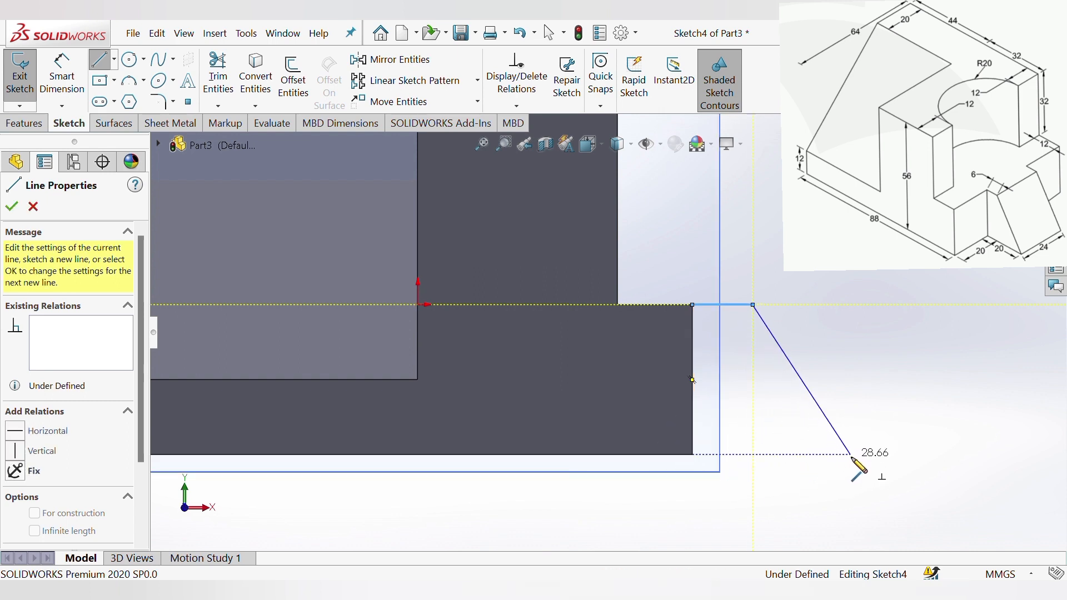
{"action": "left_click", "coordinate": [692, 455]}
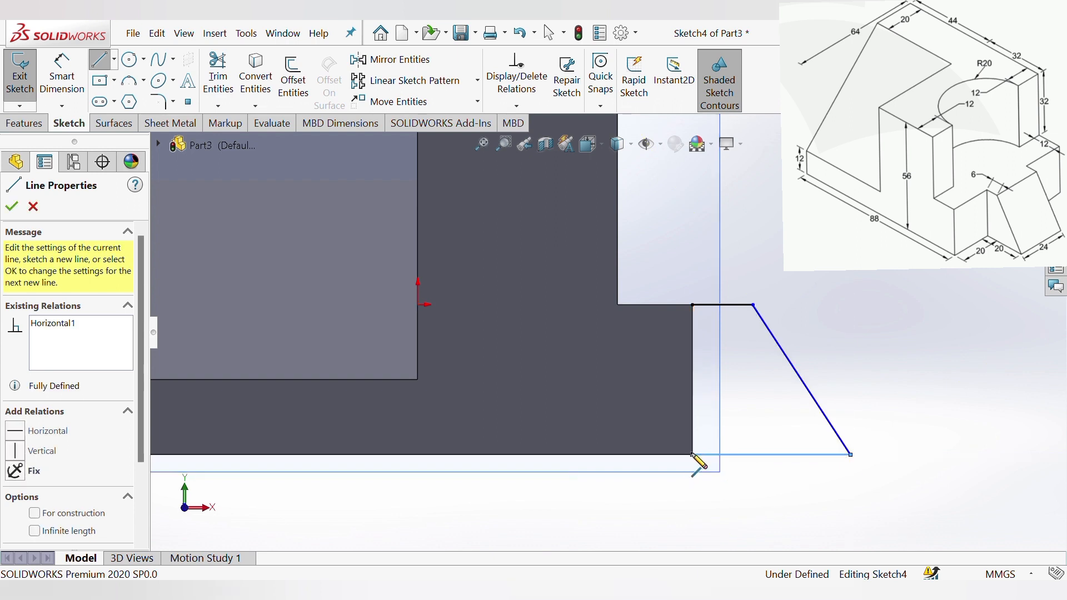
{"action": "left_click", "coordinate": [693, 305]}
{"action": "key", "text": "Escape"}
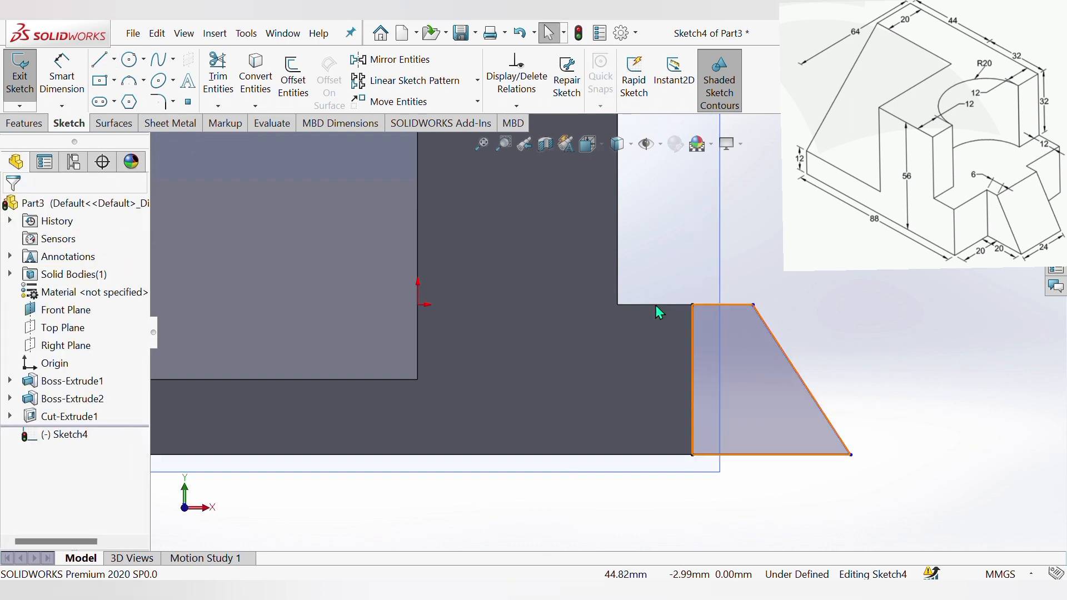
Step: Dimension the top edge of the rib profile to 6 mm
{"action": "left_click", "coordinate": [65, 82]}
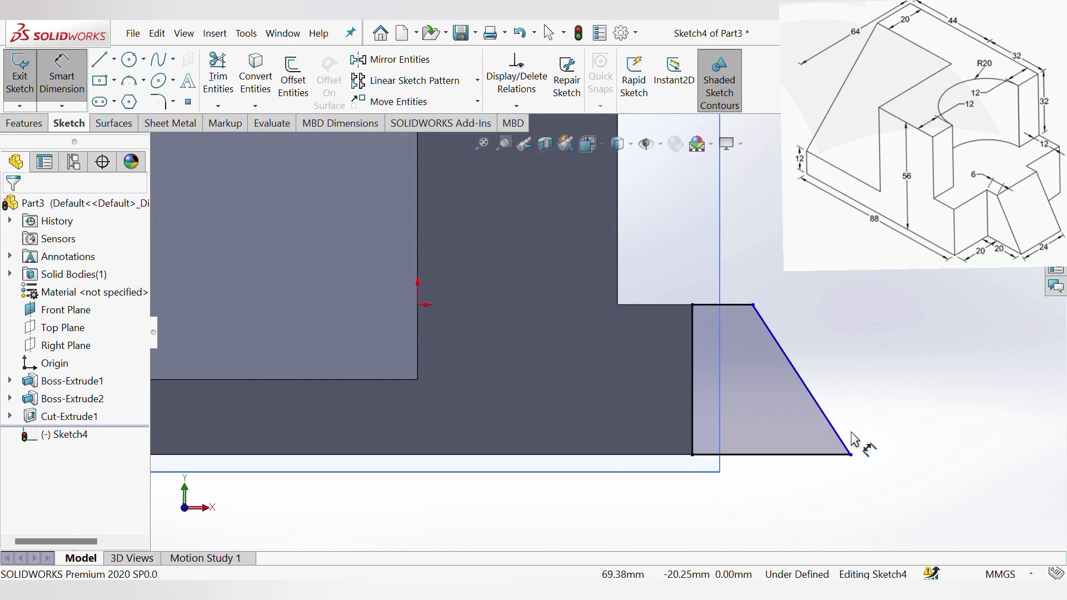
{"action": "left_click", "coordinate": [741, 305]}
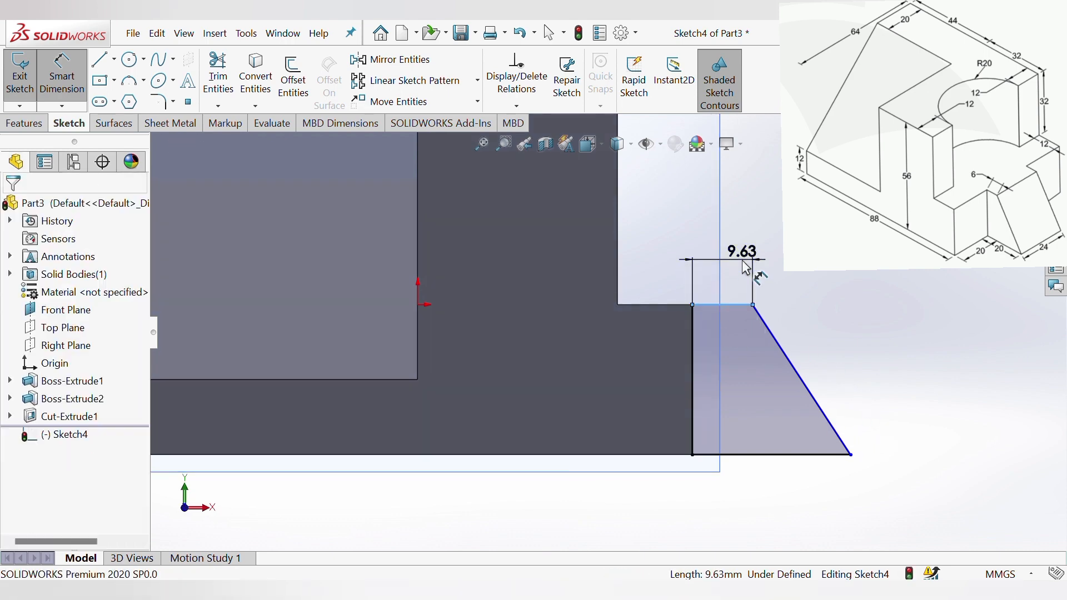
{"action": "left_click", "coordinate": [753, 268]}
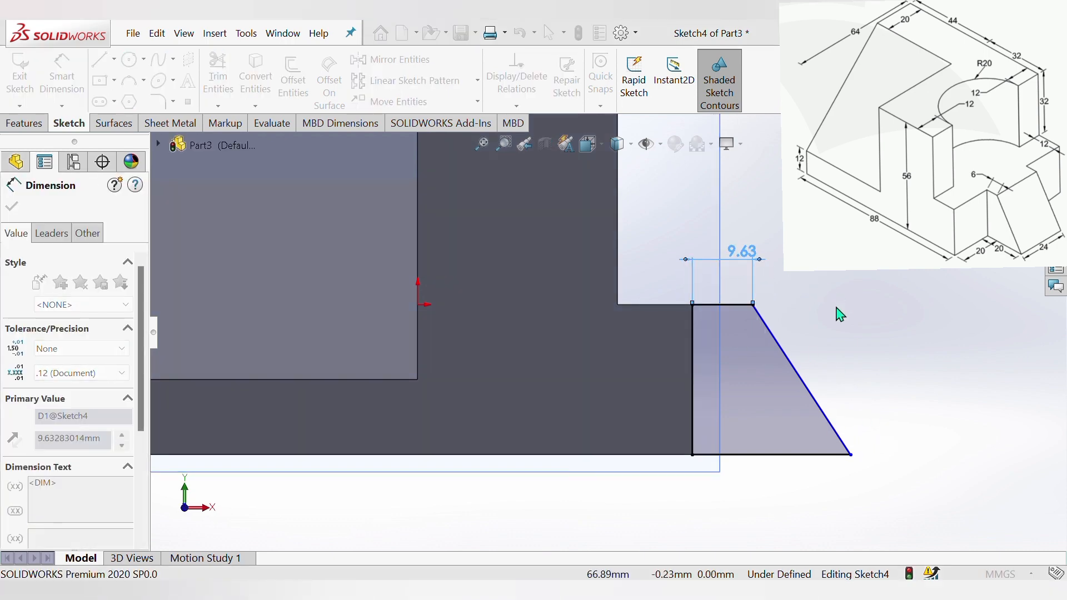
{"action": "type", "text": "6"}
{"action": "key", "text": "Return"}
{"action": "left_click", "coordinate": [835, 308]}
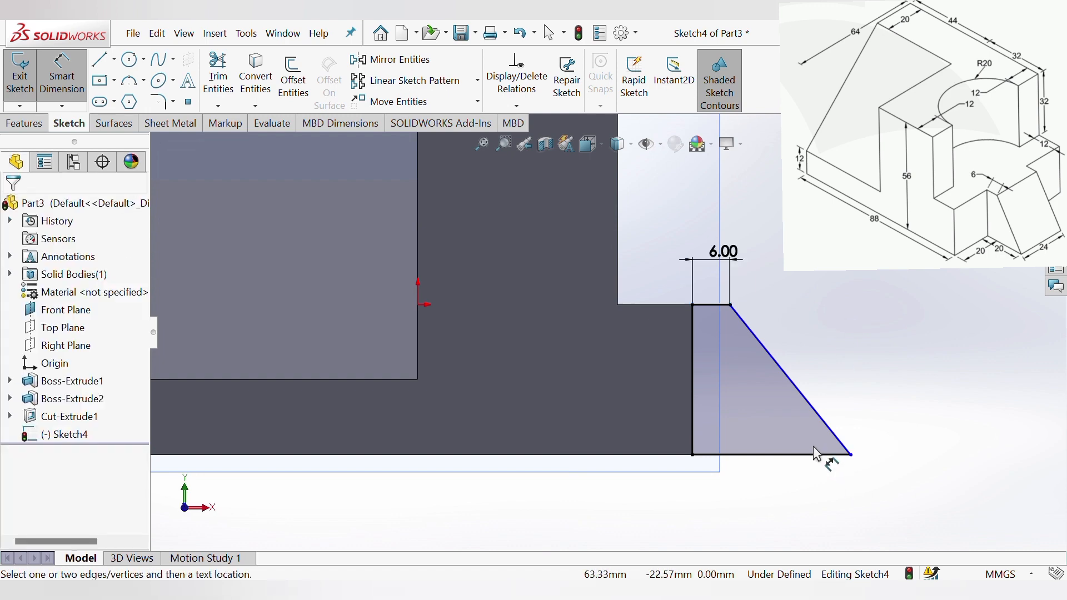
Step: Dimension the bottom edge of the rib profile to 20 mm
{"action": "left_click", "coordinate": [816, 454]}
{"action": "left_click", "coordinate": [817, 481]}
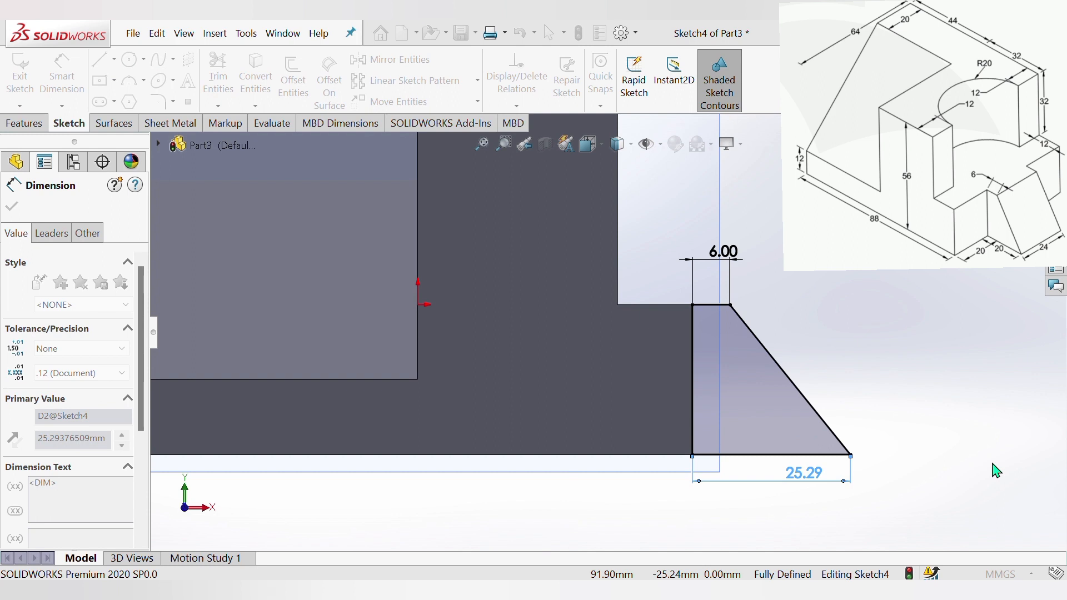
{"action": "type", "text": "20"}
{"action": "key", "text": "Return"}
{"action": "left_click", "coordinate": [862, 452]}
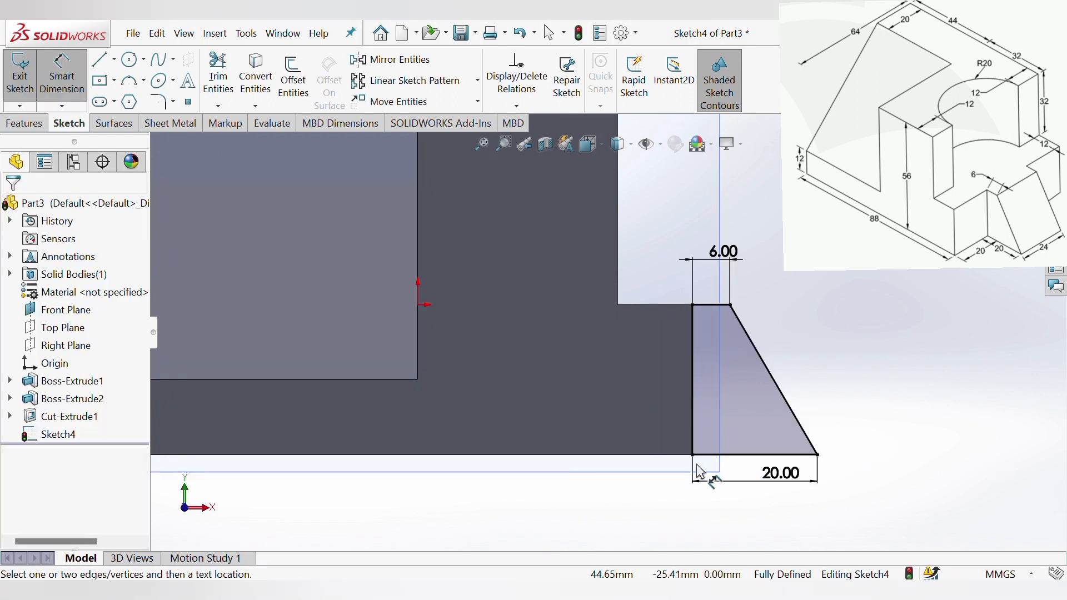
Step: Extrude the rib profile as a merged boss 24 mm deep using the Mid Plane end condition
{"action": "scroll", "coordinate": [808, 410], "scroll_direction": "up", "scroll_amount": 1}
{"action": "middle_click_drag", "start_coordinate": [771, 378], "coordinate": [692, 287]}
{"action": "middle_click_drag", "start_coordinate": [817, 334], "coordinate": [611, 300]}
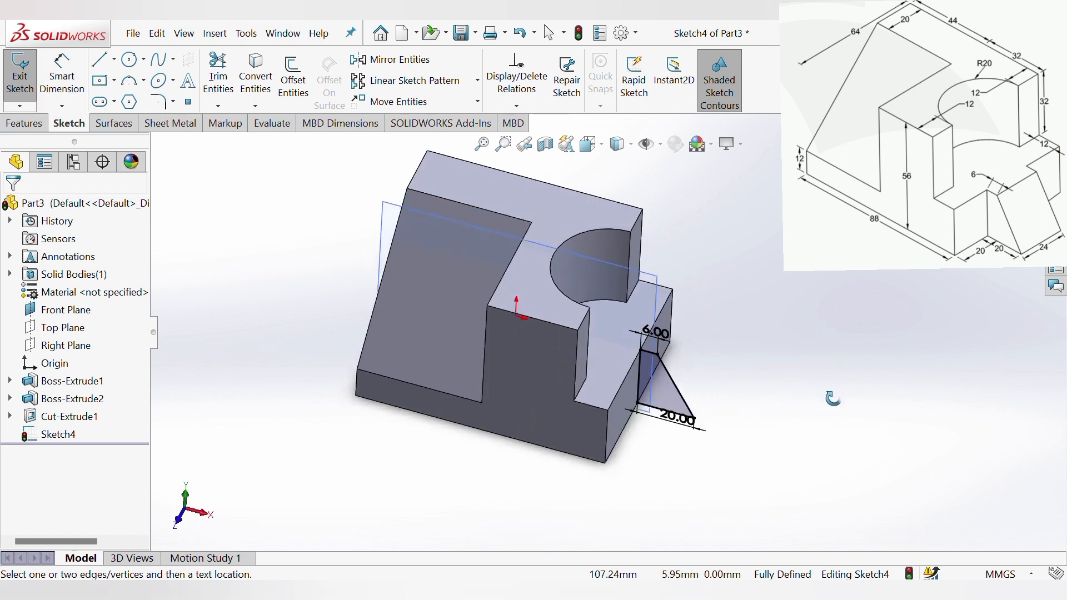
{"action": "middle_click_drag", "start_coordinate": [657, 372], "coordinate": [644, 400]}
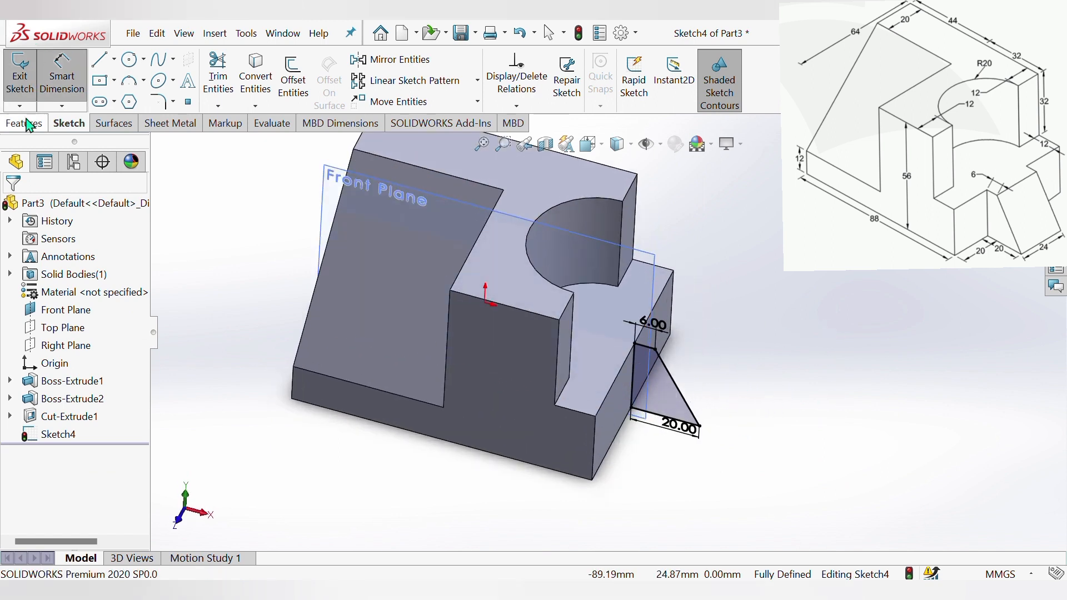
{"action": "left_click", "coordinate": [25, 124]}
{"action": "left_click", "coordinate": [27, 78]}
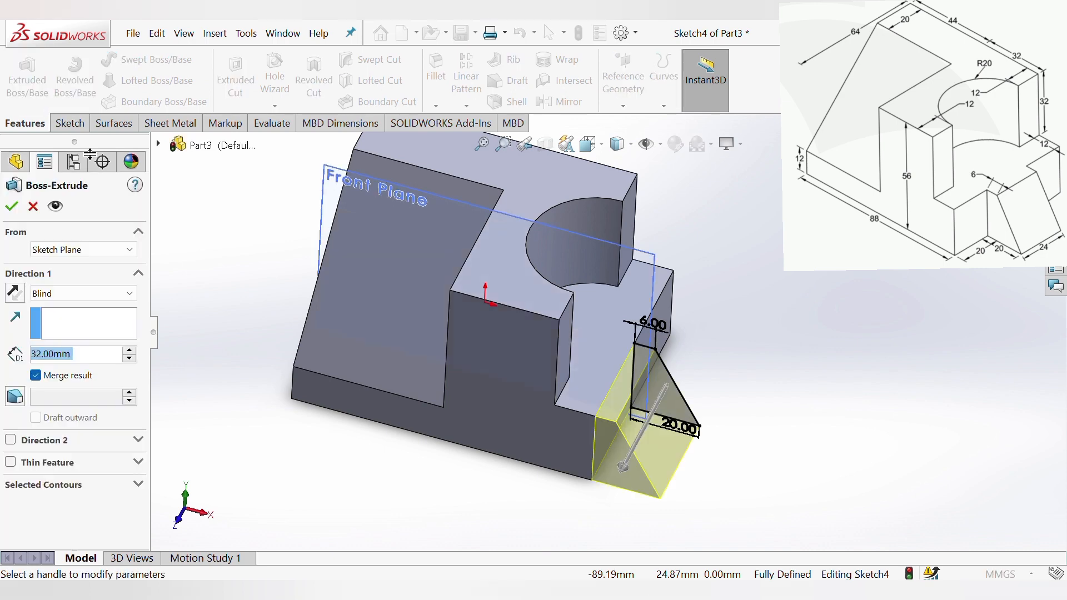
{"action": "scroll", "coordinate": [679, 357], "scroll_direction": "down", "scroll_amount": 3}
{"action": "scroll", "coordinate": [574, 421], "scroll_direction": "up", "scroll_amount": 3}
{"action": "scroll", "coordinate": [501, 409], "scroll_direction": "down", "scroll_amount": 1}
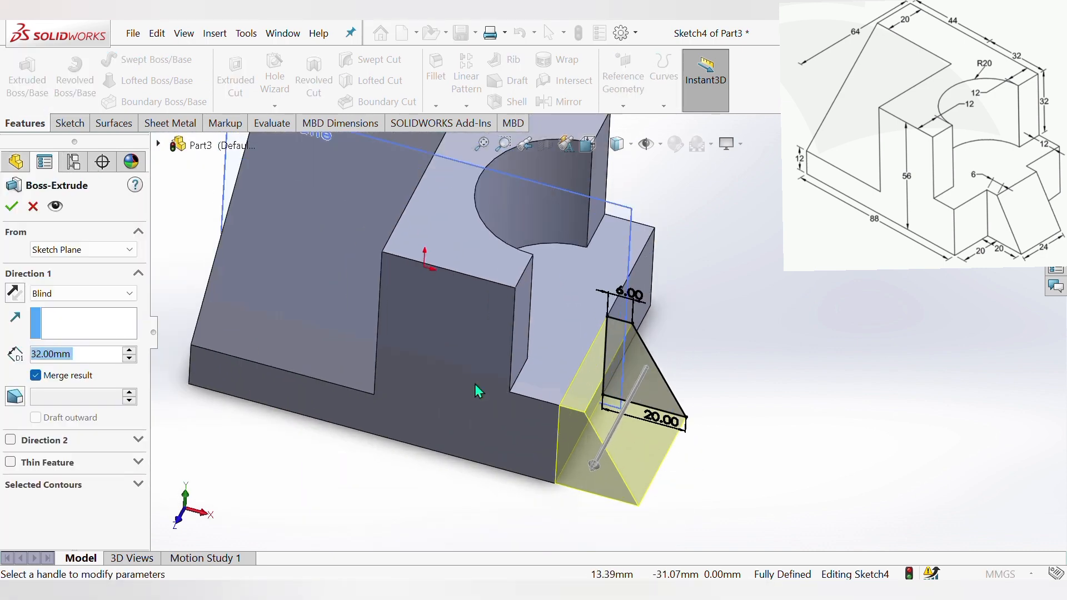
{"action": "left_click", "coordinate": [61, 295]}
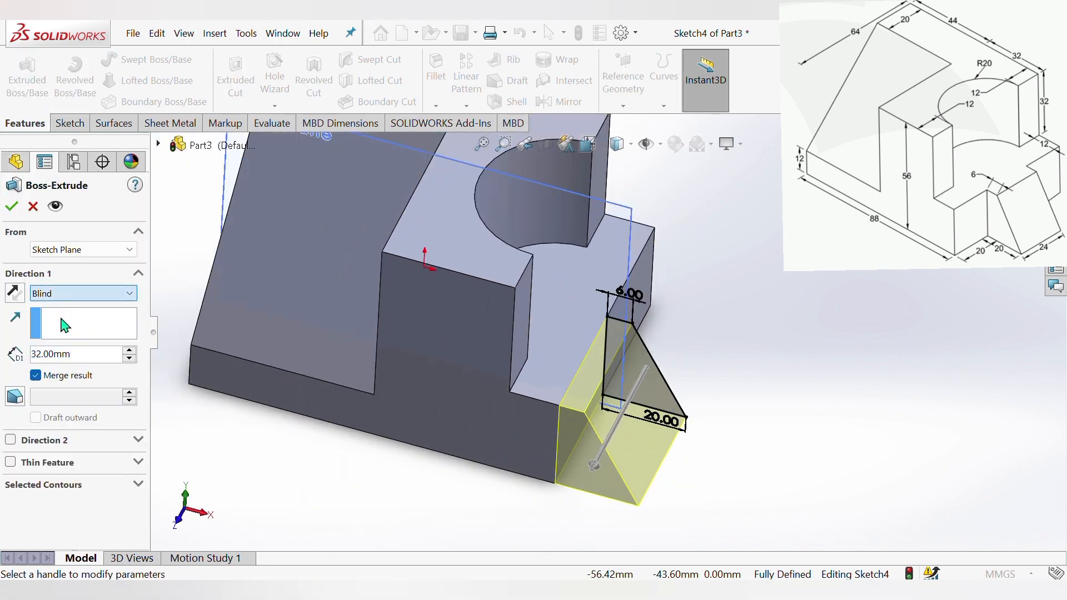
{"action": "left_click", "coordinate": [75, 377]}
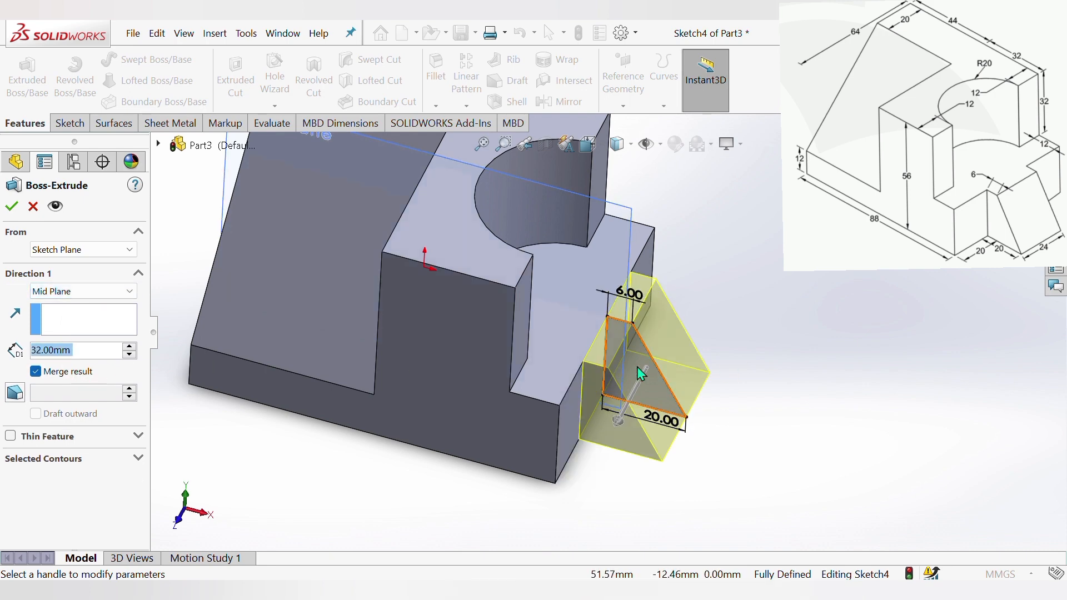
{"action": "scroll", "coordinate": [637, 370], "scroll_direction": "up", "scroll_amount": 1}
{"action": "scroll", "coordinate": [634, 386], "scroll_direction": "down", "scroll_amount": 1}
{"action": "scroll", "coordinate": [636, 321], "scroll_direction": "down", "scroll_amount": 1}
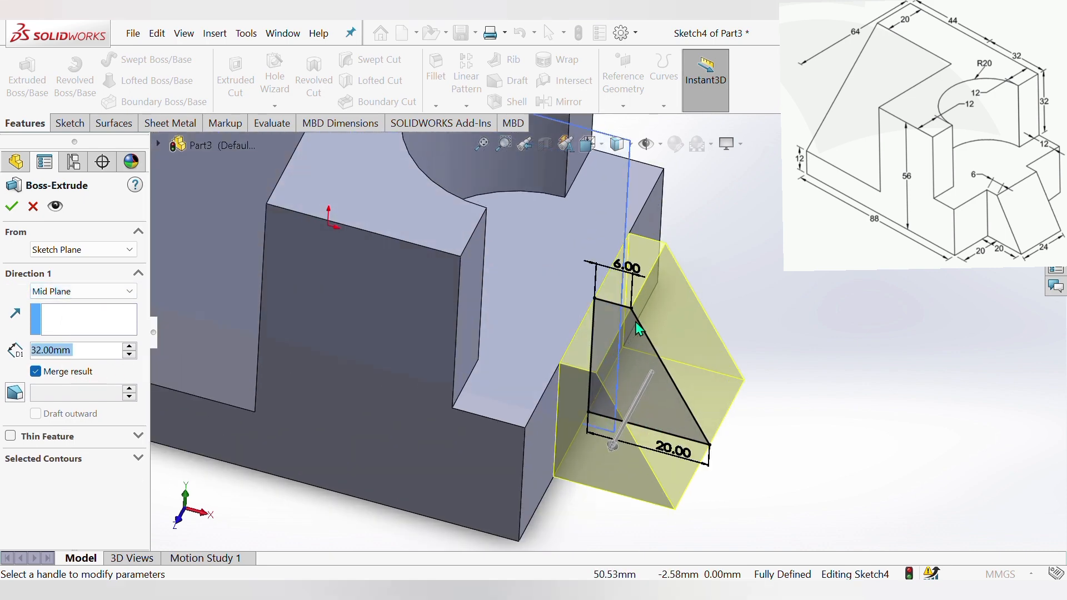
{"action": "scroll", "coordinate": [592, 352], "scroll_direction": "up", "scroll_amount": 1}
{"action": "scroll", "coordinate": [675, 234], "scroll_direction": "down", "scroll_amount": 2}
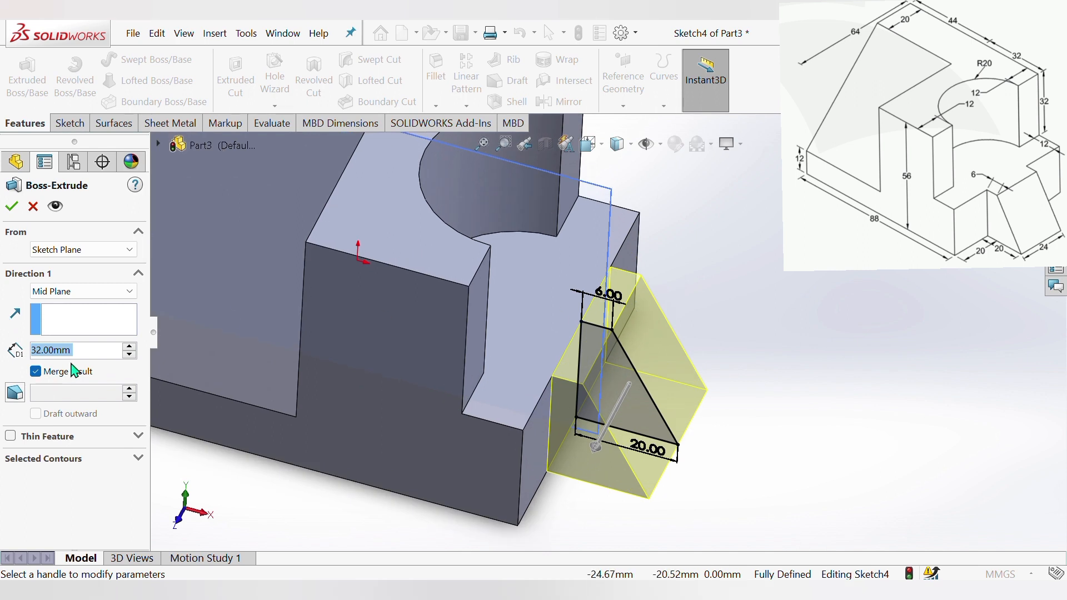
{"action": "type", "text": "24"}
{"action": "key", "text": "Return"}
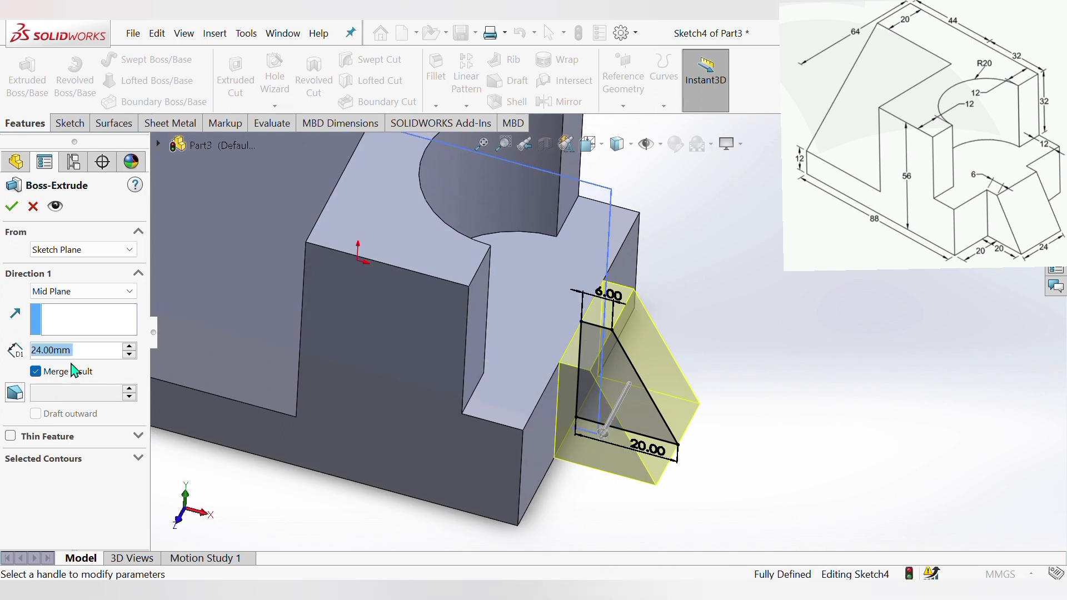
{"action": "left_click", "coordinate": [11, 206]}
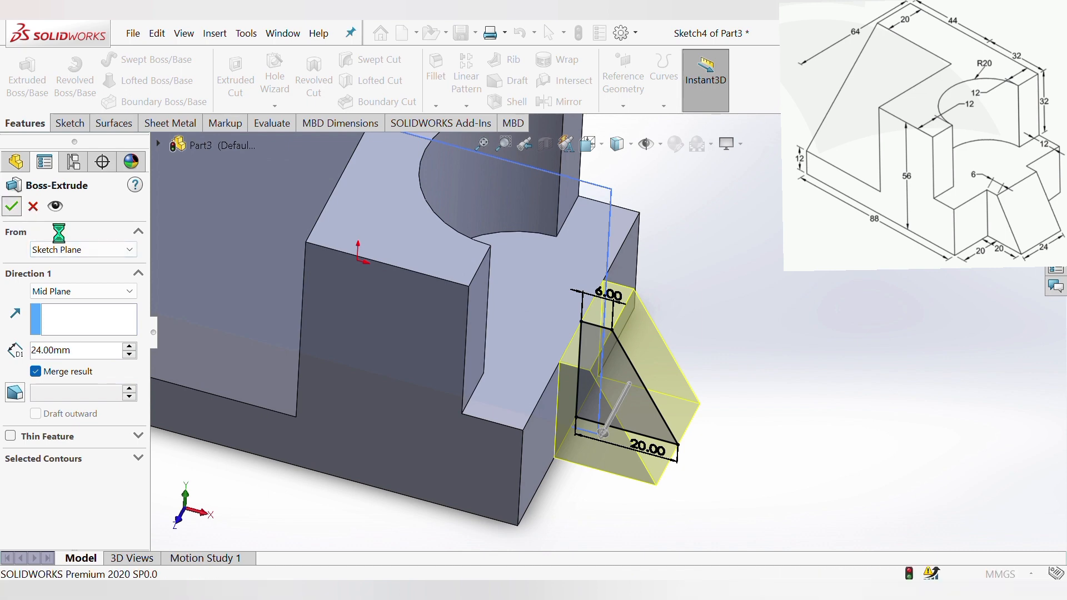
Step: Hide the Front Plane in the model and switch to the isometric view
{"action": "left_click", "coordinate": [645, 310]}
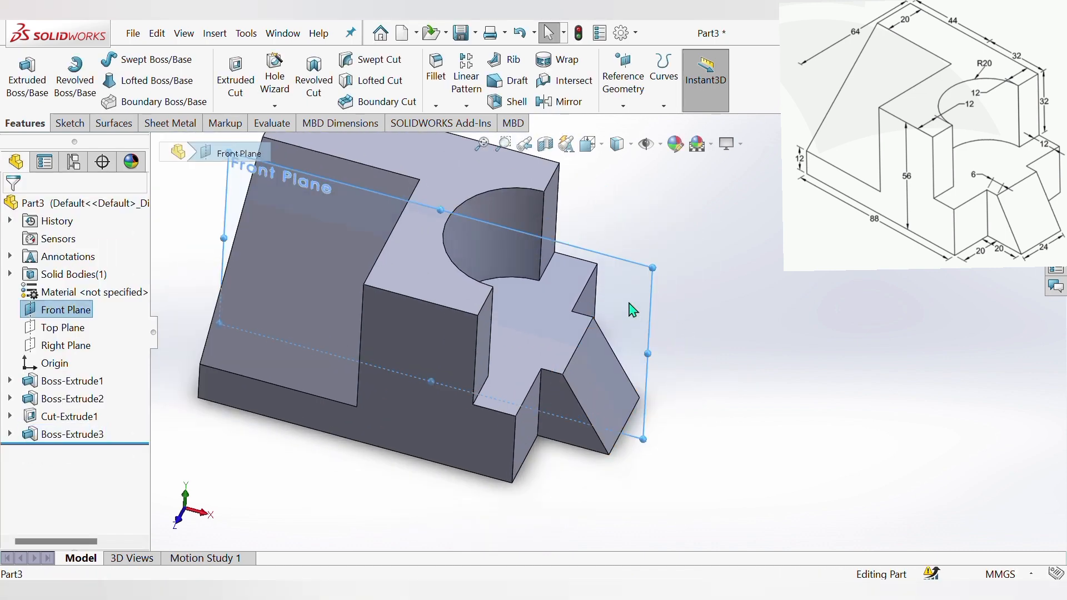
{"action": "left_click", "coordinate": [721, 273]}
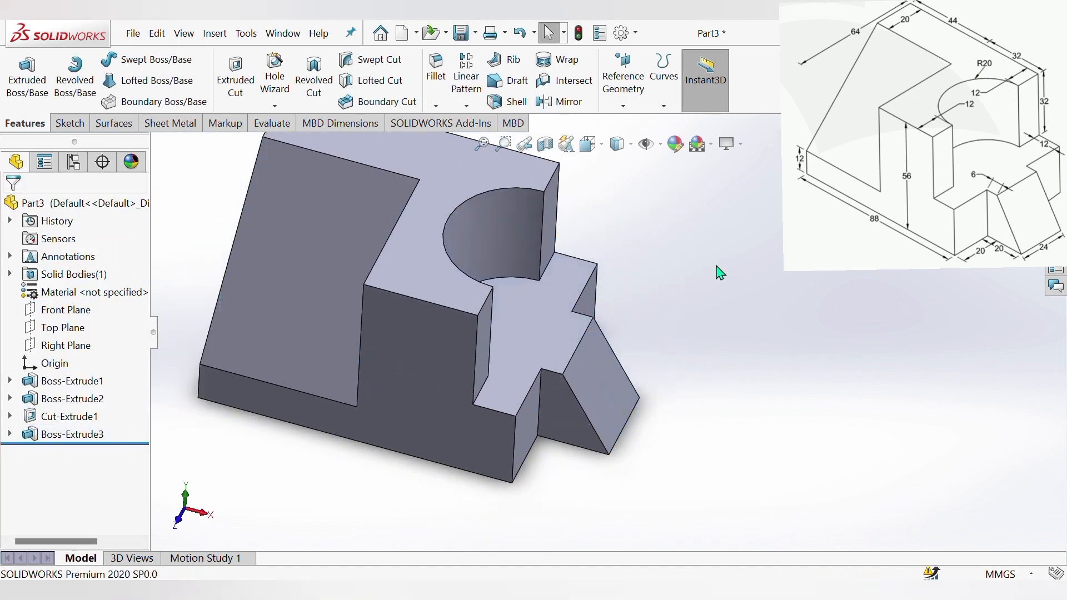
{"action": "scroll", "coordinate": [717, 354], "scroll_direction": "up", "scroll_amount": 3}
{"action": "key", "text": "ctrl+7"}
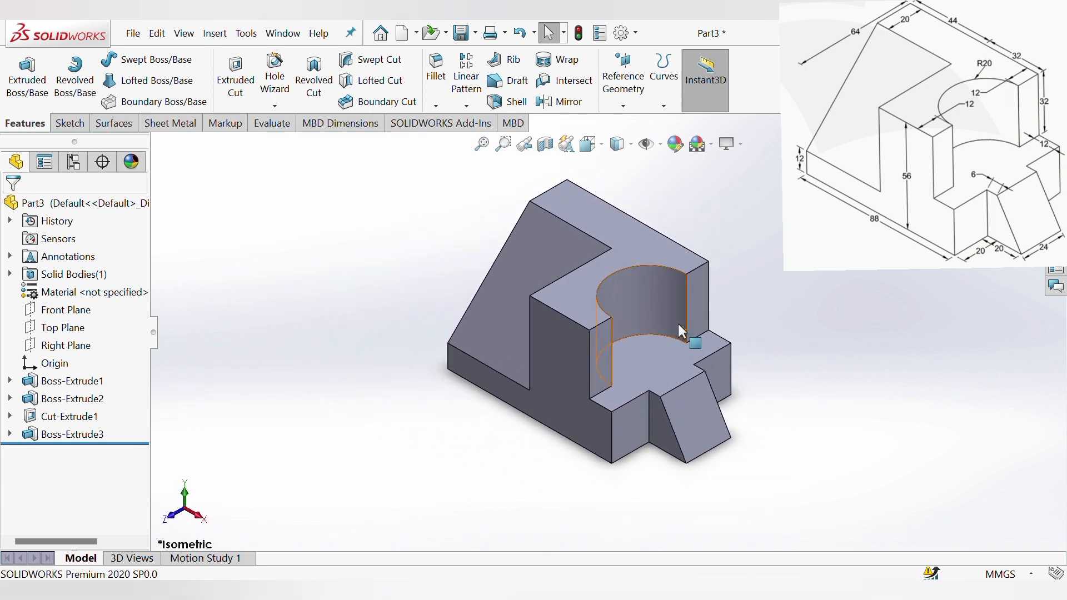
Step: Examine the bracket's semicircular cut, front step and rib against the reference drawing
{"action": "scroll", "coordinate": [756, 358], "scroll_direction": "down", "scroll_amount": 2}
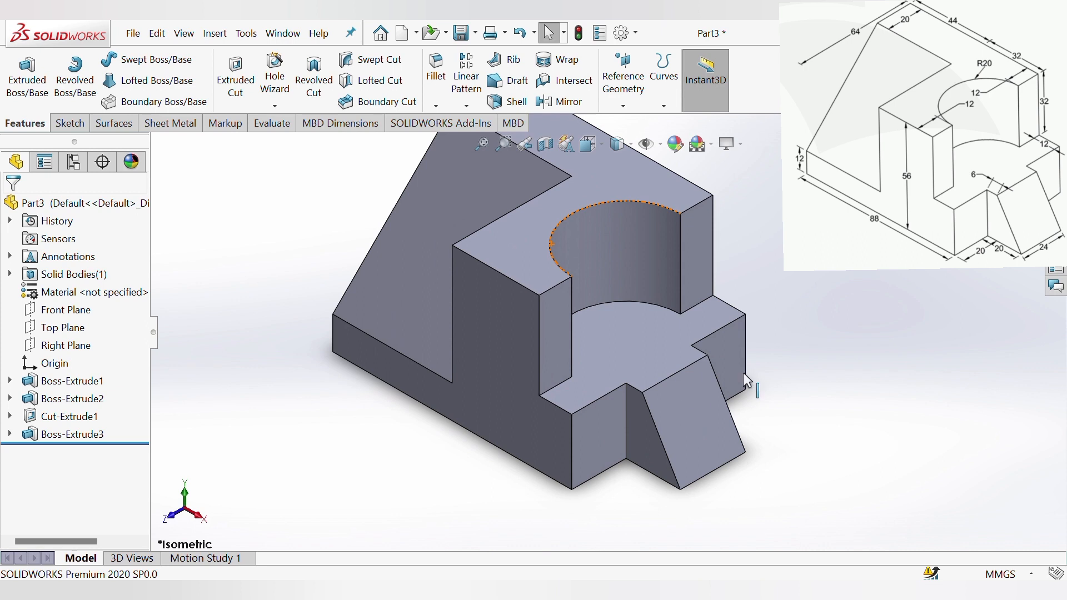
{"action": "scroll", "coordinate": [632, 329], "scroll_direction": "up", "scroll_amount": 2}
{"action": "scroll", "coordinate": [633, 329], "scroll_direction": "down", "scroll_amount": 2}
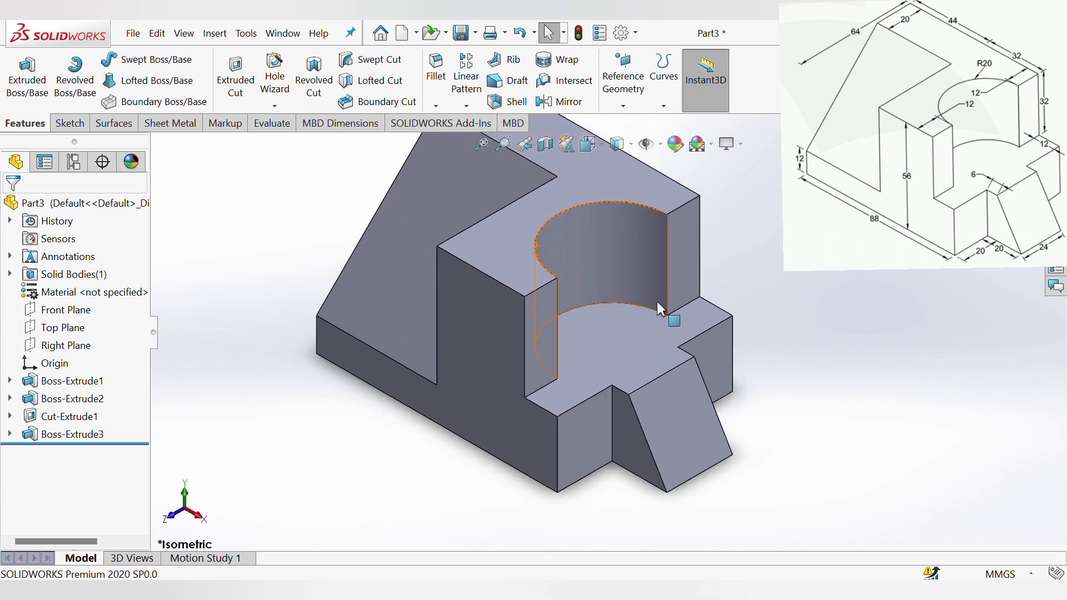
{"action": "scroll", "coordinate": [657, 301], "scroll_direction": "up", "scroll_amount": 2}
{"action": "scroll", "coordinate": [691, 238], "scroll_direction": "down", "scroll_amount": 3}
{"action": "scroll", "coordinate": [364, 449], "scroll_direction": "up", "scroll_amount": 1}
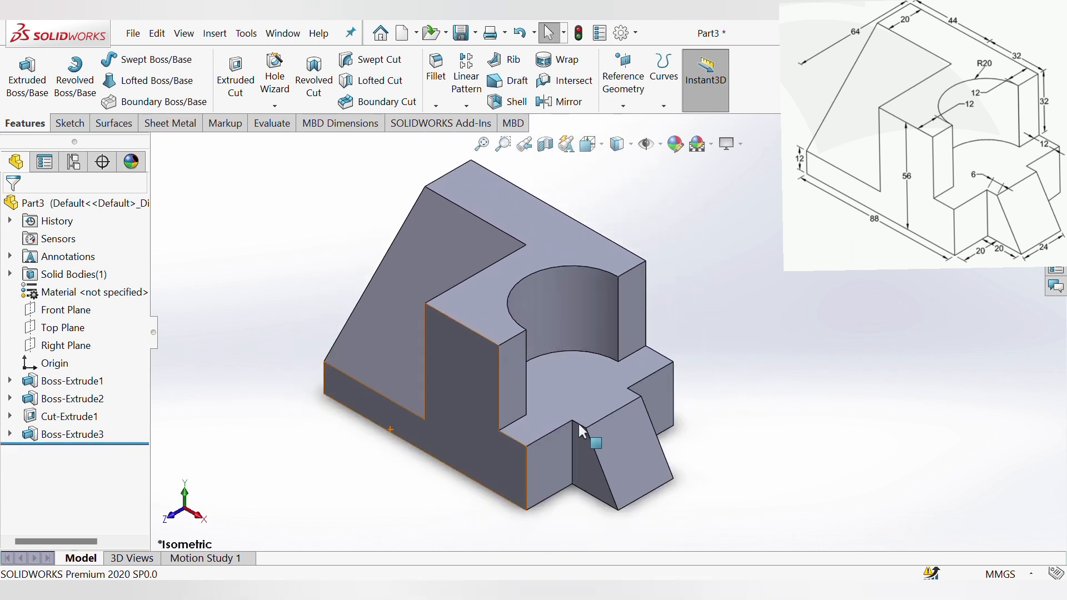
{"action": "scroll", "coordinate": [579, 423], "scroll_direction": "down", "scroll_amount": 1}
{"action": "scroll", "coordinate": [593, 388], "scroll_direction": "up", "scroll_amount": 1}
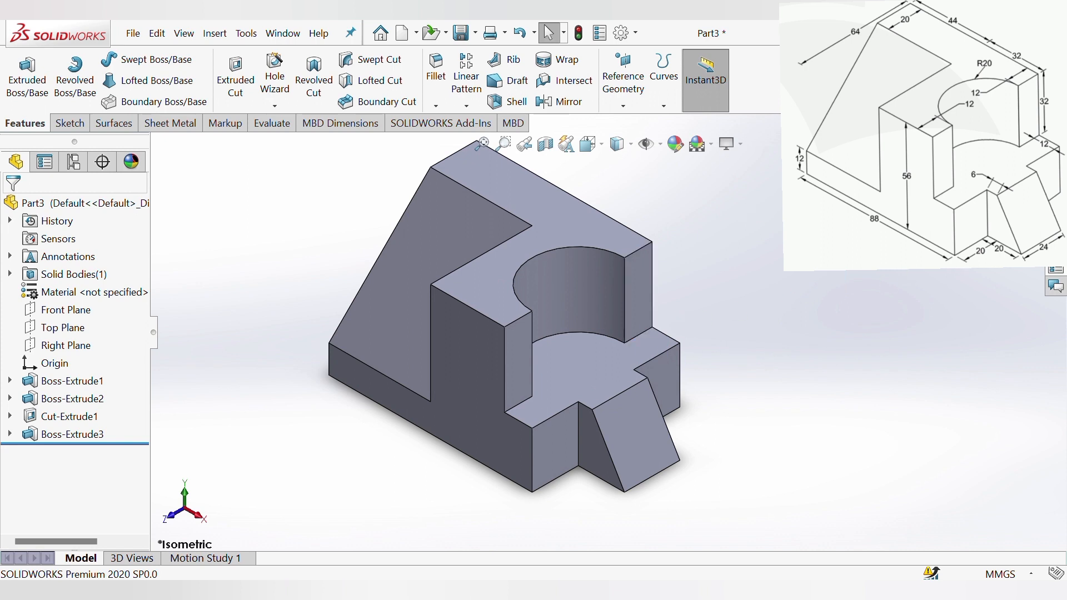
Step: Apply the burnished steel appearance to the whole part and close the appearance library
{"action": "left_click", "coordinate": [1056, 251]}
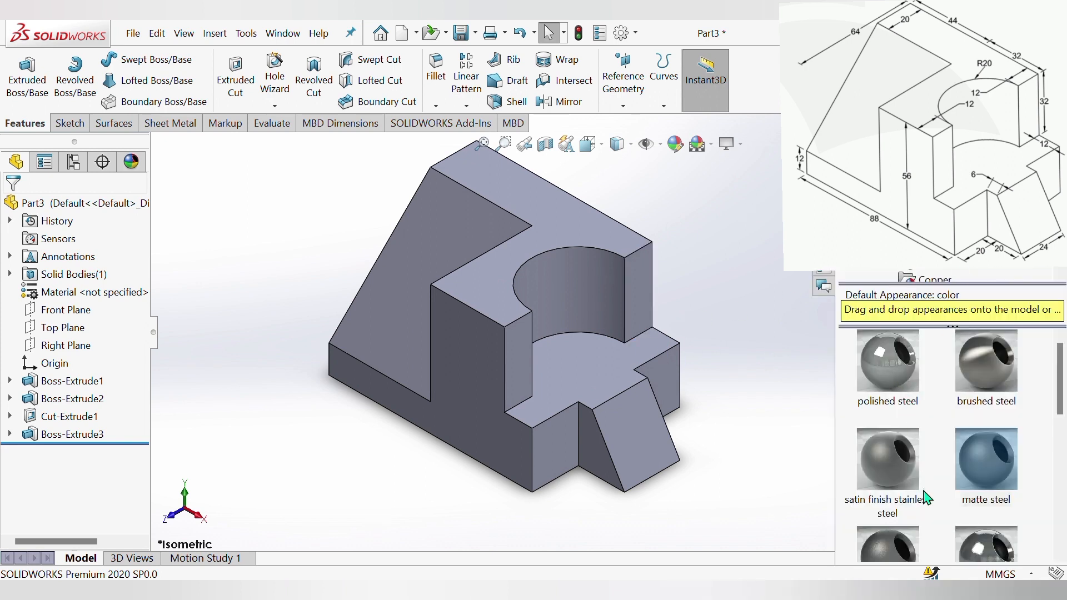
{"action": "scroll", "coordinate": [927, 497], "scroll_direction": "down", "scroll_amount": 4}
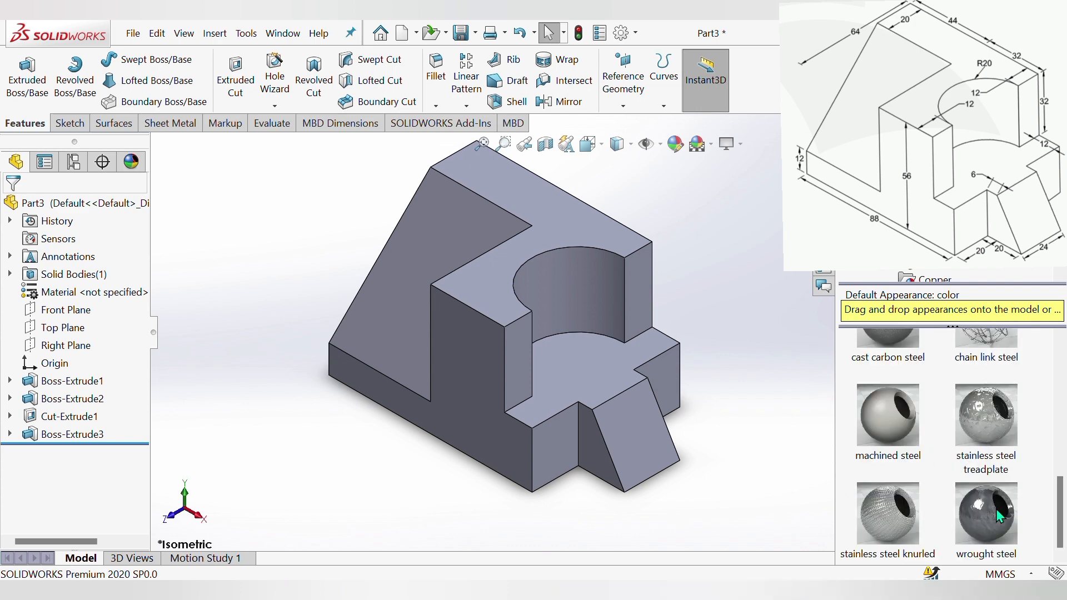
{"action": "scroll", "coordinate": [992, 508], "scroll_direction": "up", "scroll_amount": 3}
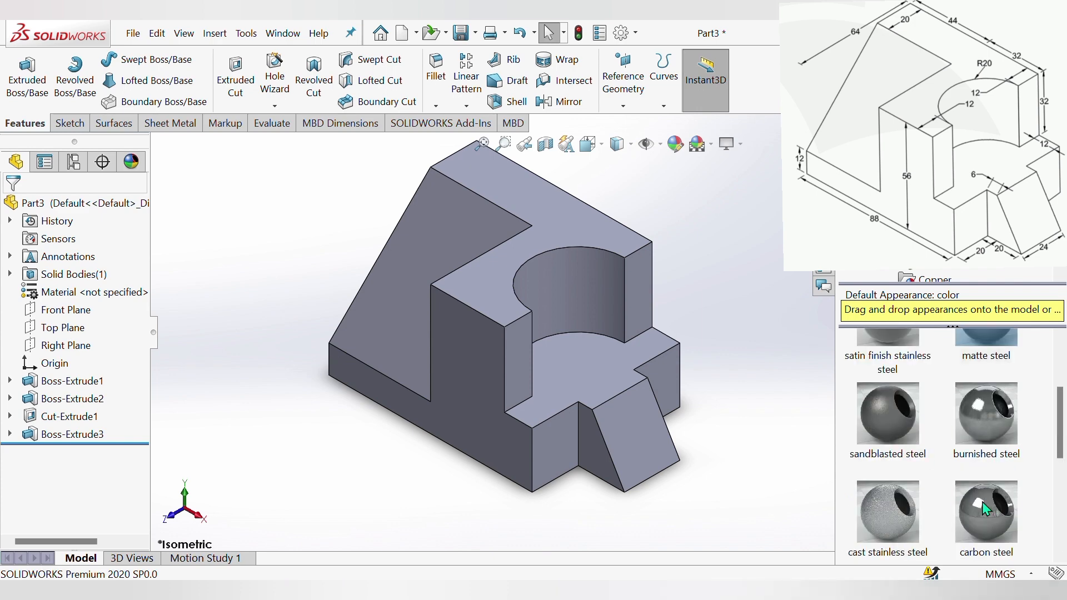
{"action": "double_click", "coordinate": [987, 415]}
{"action": "left_click", "coordinate": [729, 352]}
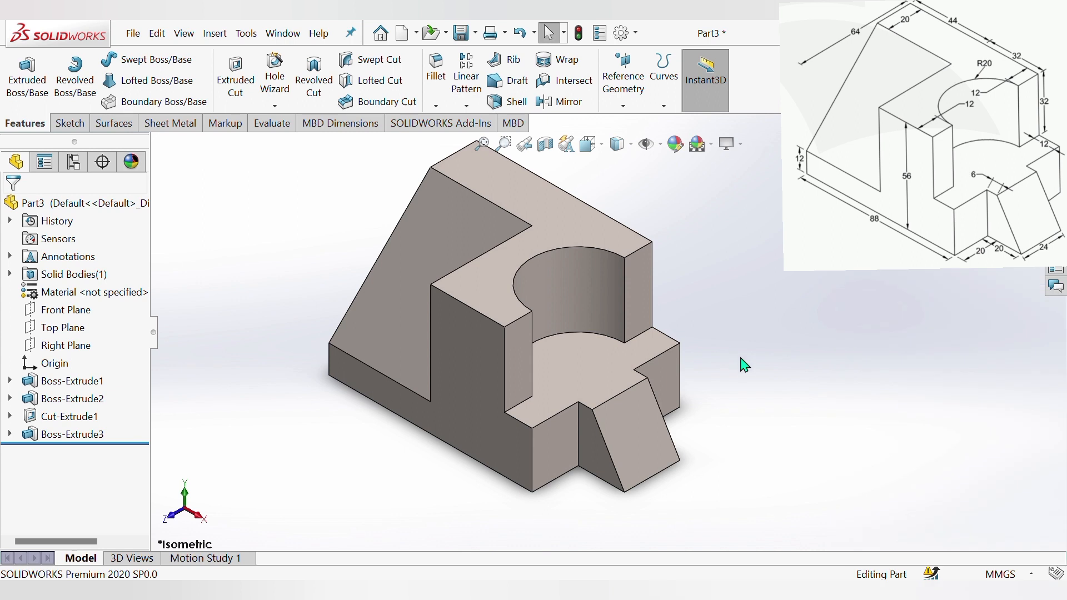
{"action": "scroll", "coordinate": [748, 363], "scroll_direction": "up", "scroll_amount": 3}
{"action": "scroll", "coordinate": [609, 300], "scroll_direction": "down", "scroll_amount": 2}
{"action": "scroll", "coordinate": [635, 353], "scroll_direction": "down", "scroll_amount": 1}
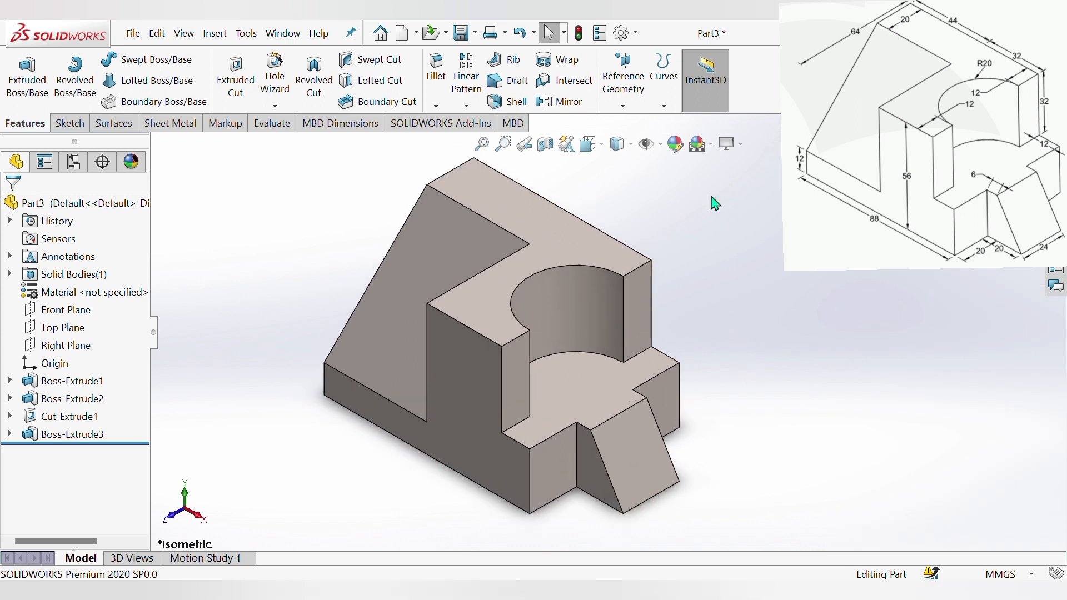
{"action": "scroll", "coordinate": [669, 229], "scroll_direction": "up", "scroll_amount": 1}
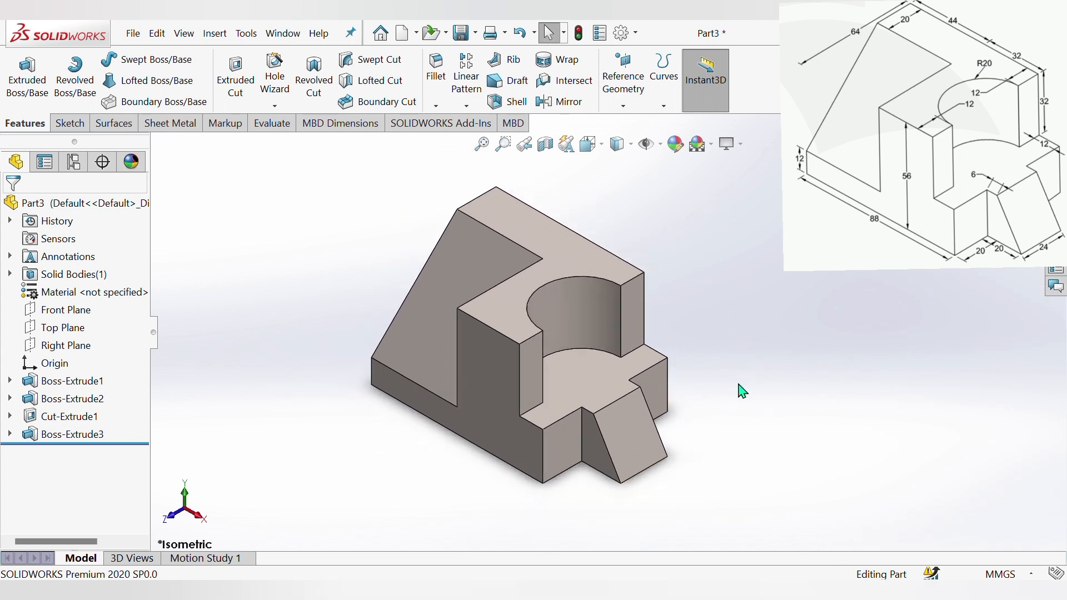